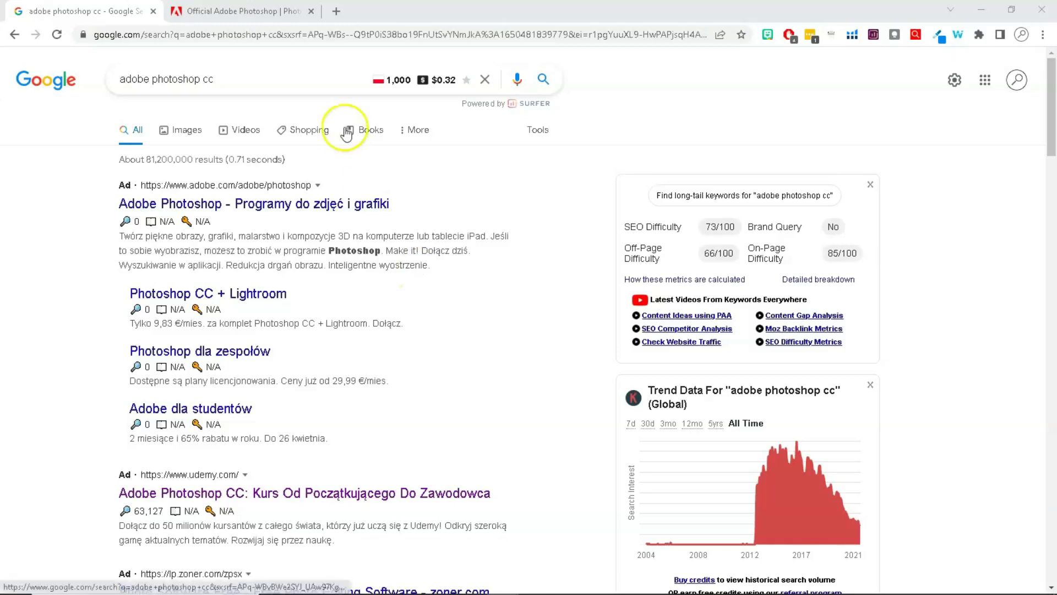
pyautogui.click(227, 11)
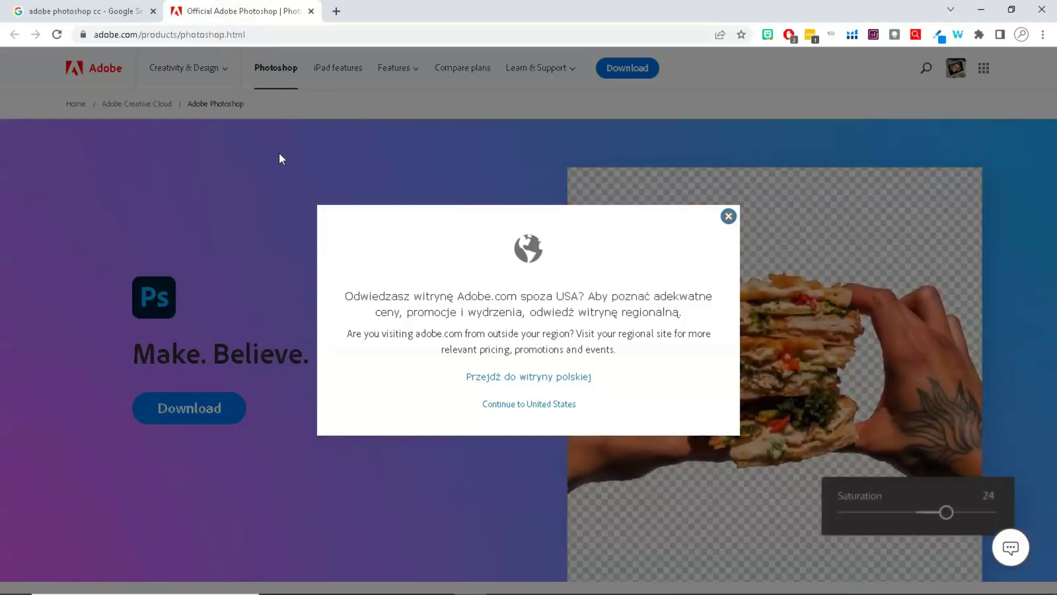
pyautogui.click(107, 12)
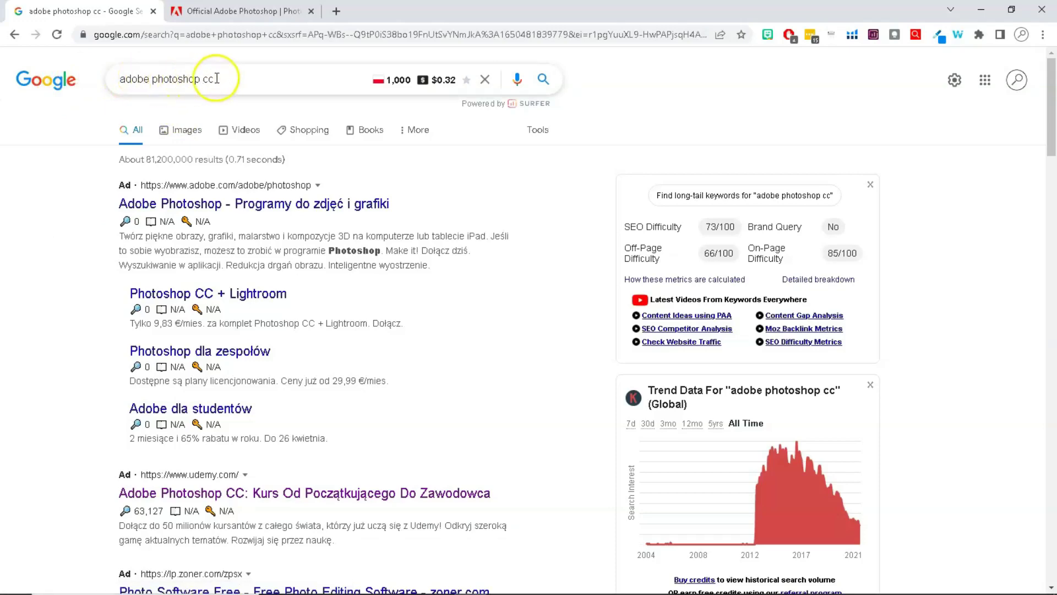
pyautogui.scroll(-3, 66, 295)
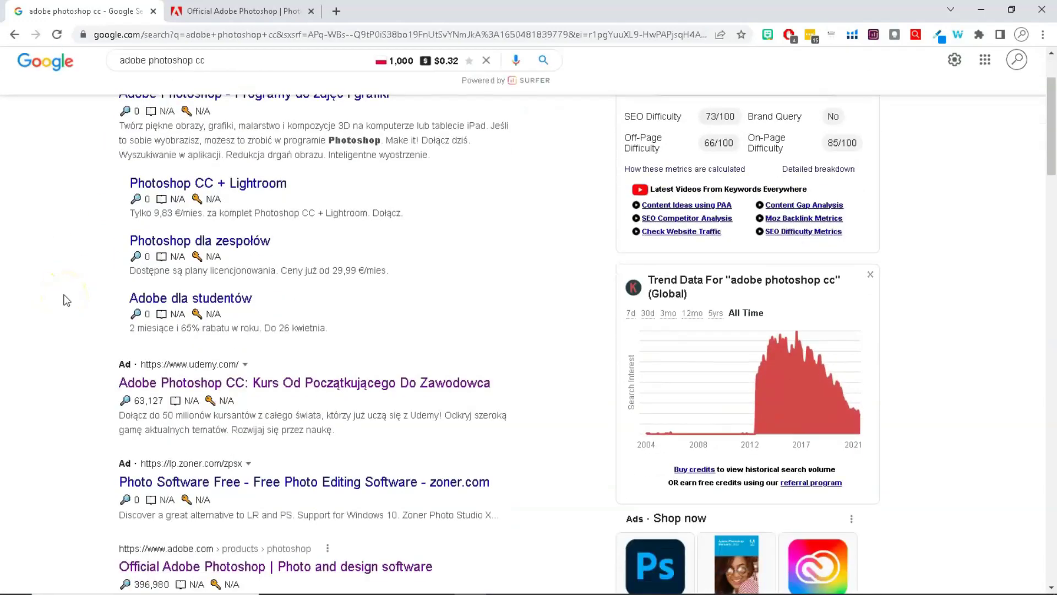
pyautogui.scroll(-1, 66, 300)
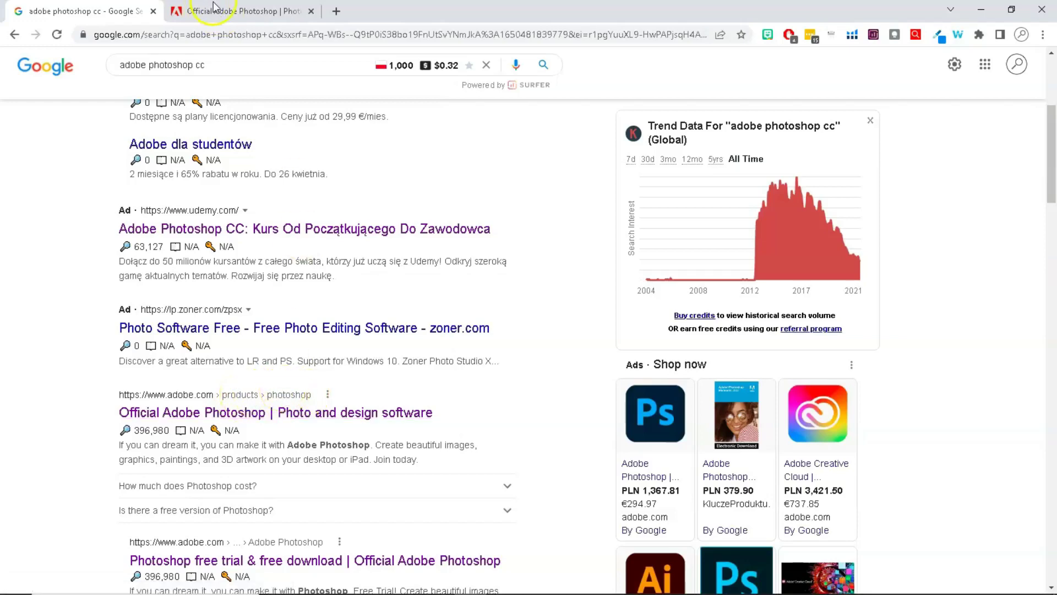
# Step: Open the official Adobe Photoshop result on the Polish site, with plans from 24,59 €/mies
pyautogui.click(198, 412)
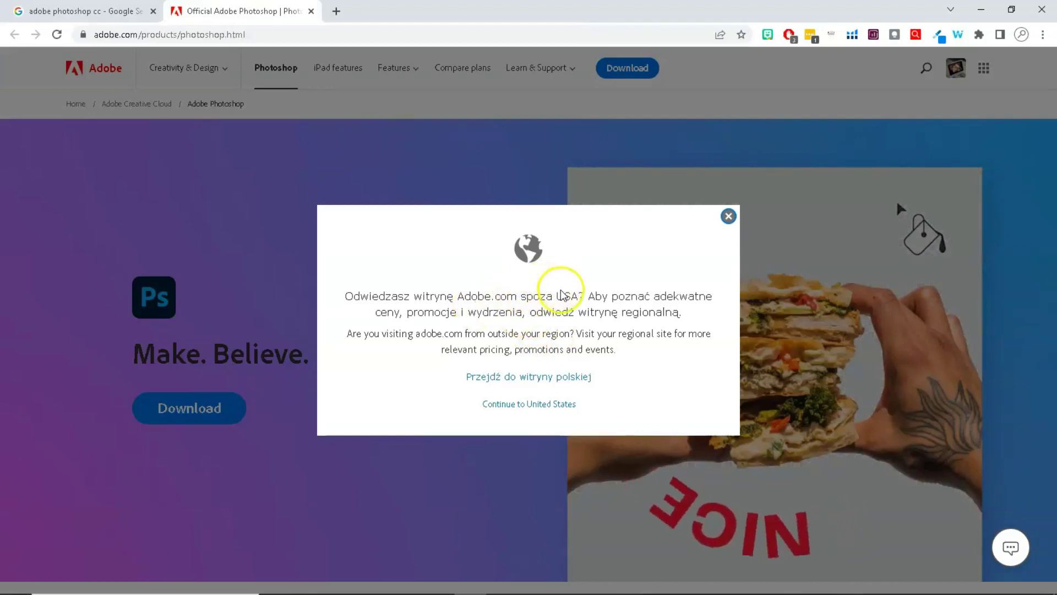
pyautogui.click(534, 378)
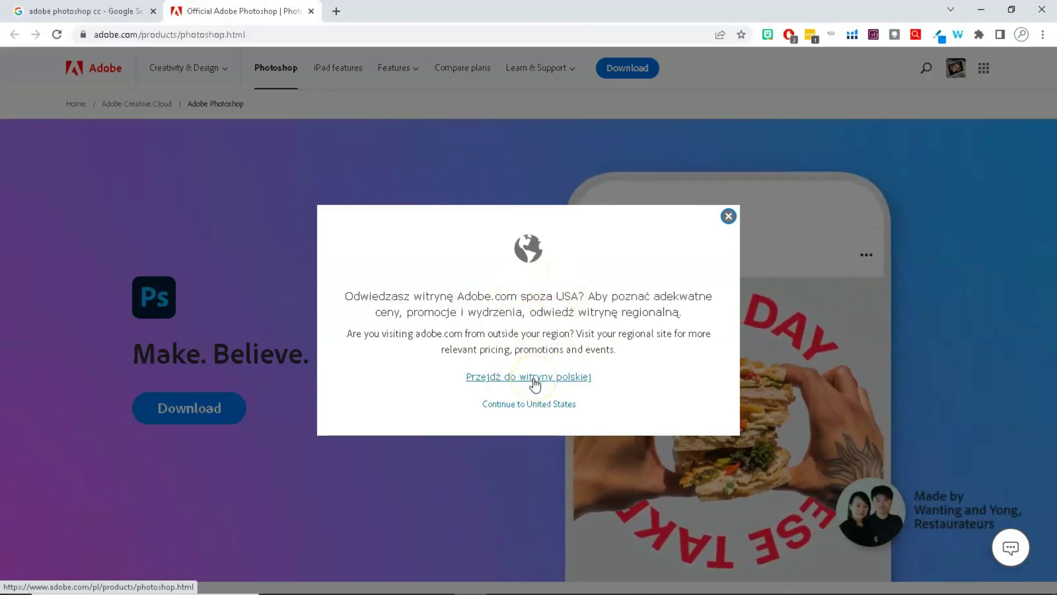
pyautogui.scroll(-2, 292, 297)
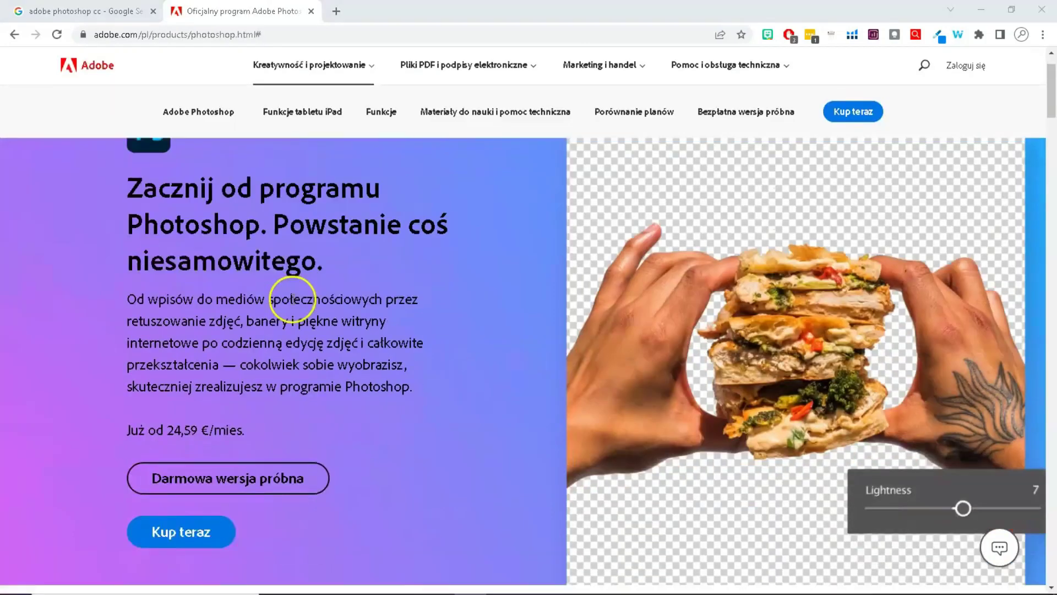
pyautogui.click(188, 209)
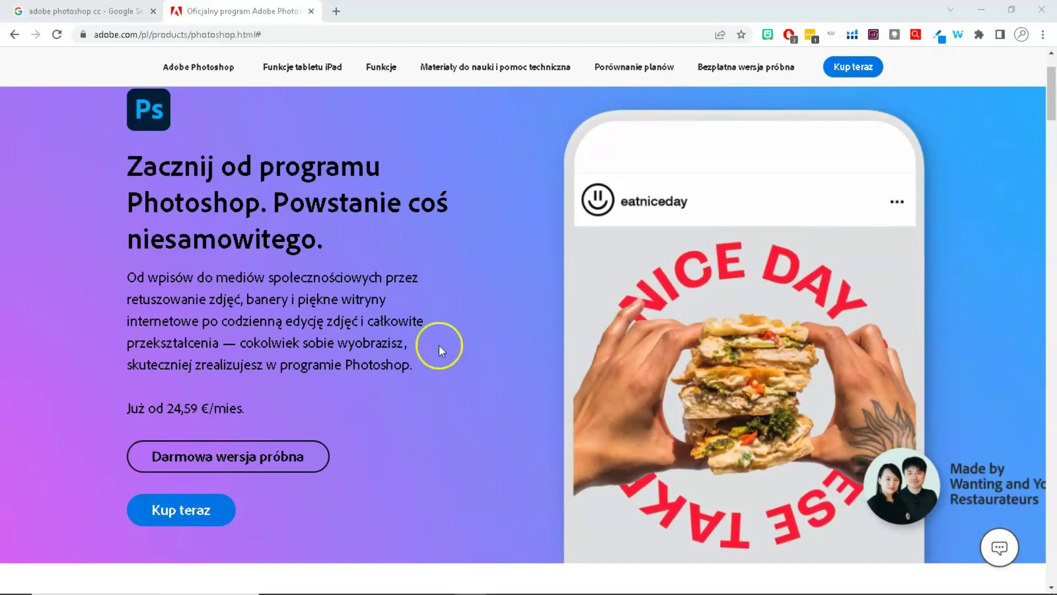
pyautogui.scroll(-1, 382, 339)
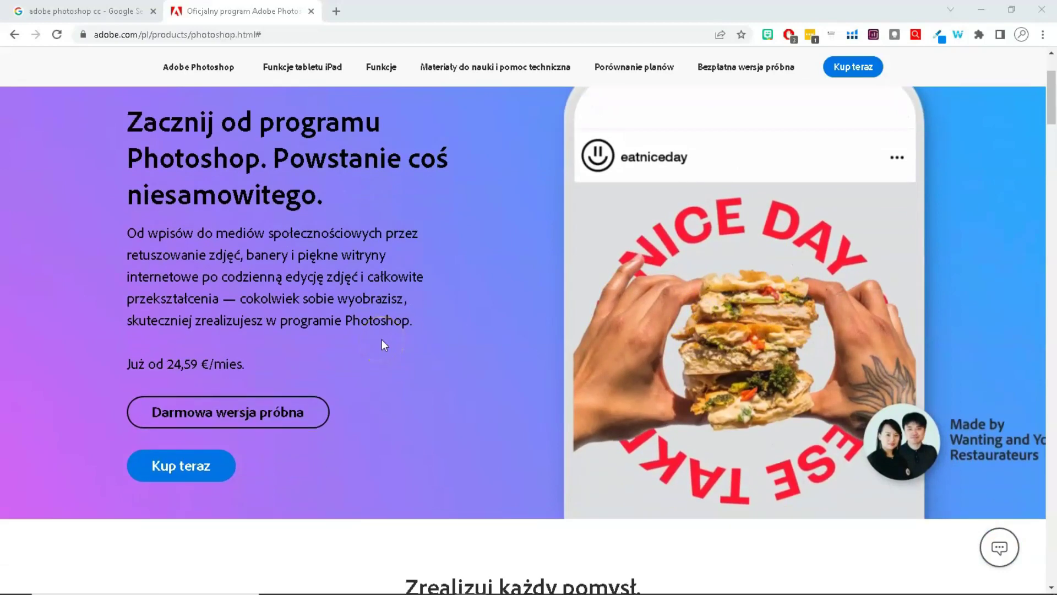
# Step: Show the free-trial plans comparing Photoshop 24,59 €, Plan fotograficzny 12,29 € and all apps 61,49 €/mies
pyautogui.click(266, 413)
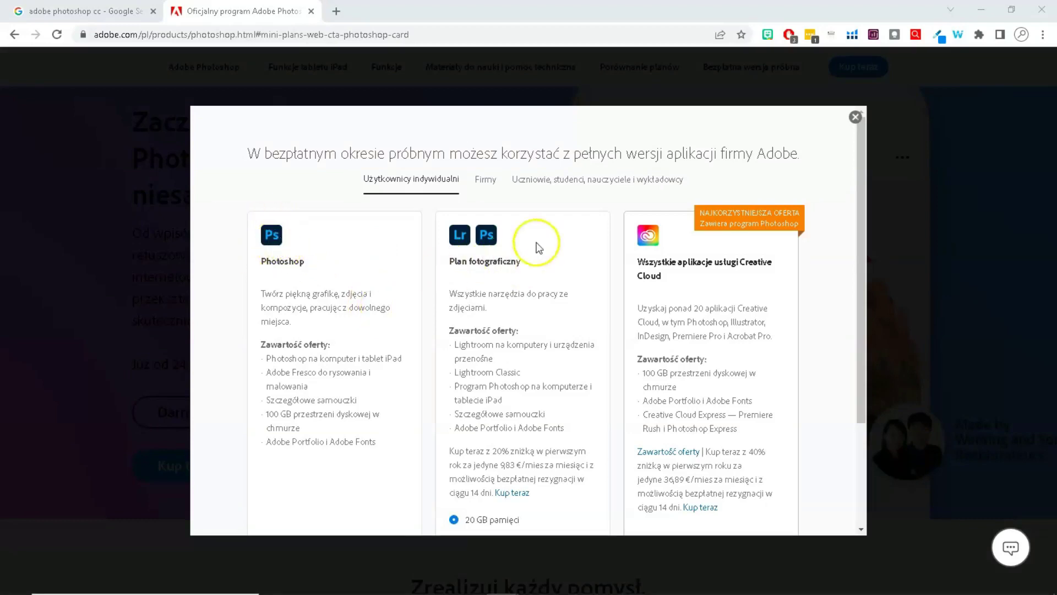
pyautogui.scroll(-1, 529, 274)
pyautogui.scroll(-1, 529, 274)
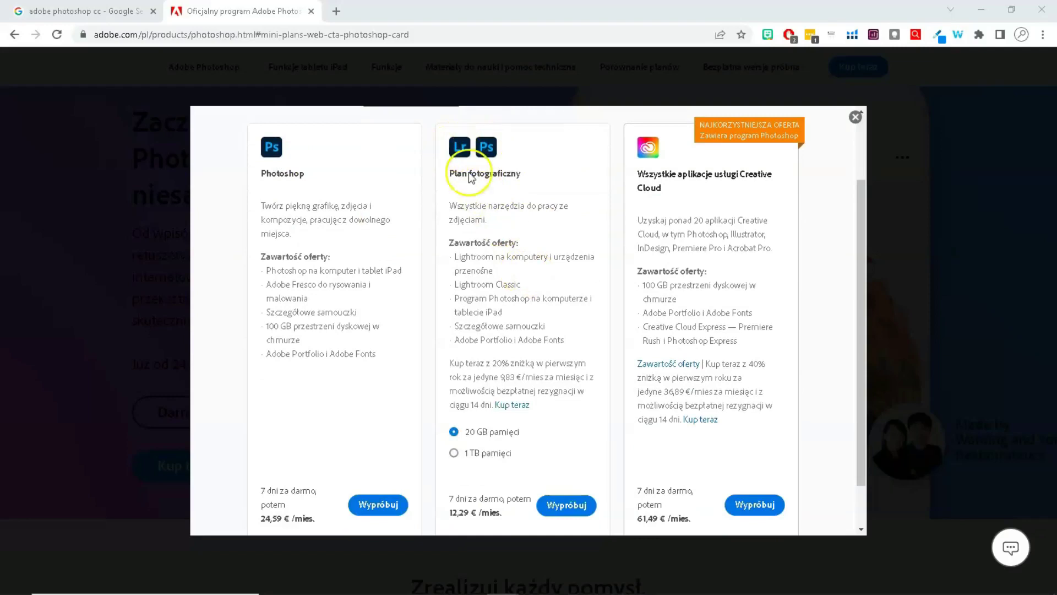
pyautogui.scroll(-1, 533, 262)
pyautogui.scroll(1, 533, 262)
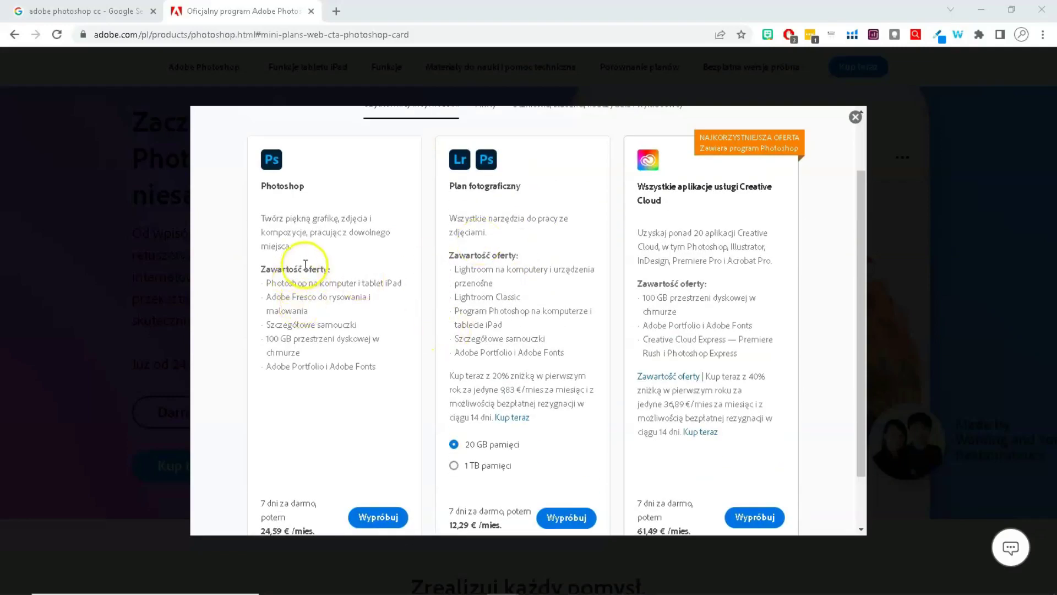
pyautogui.scroll(-1, 305, 266)
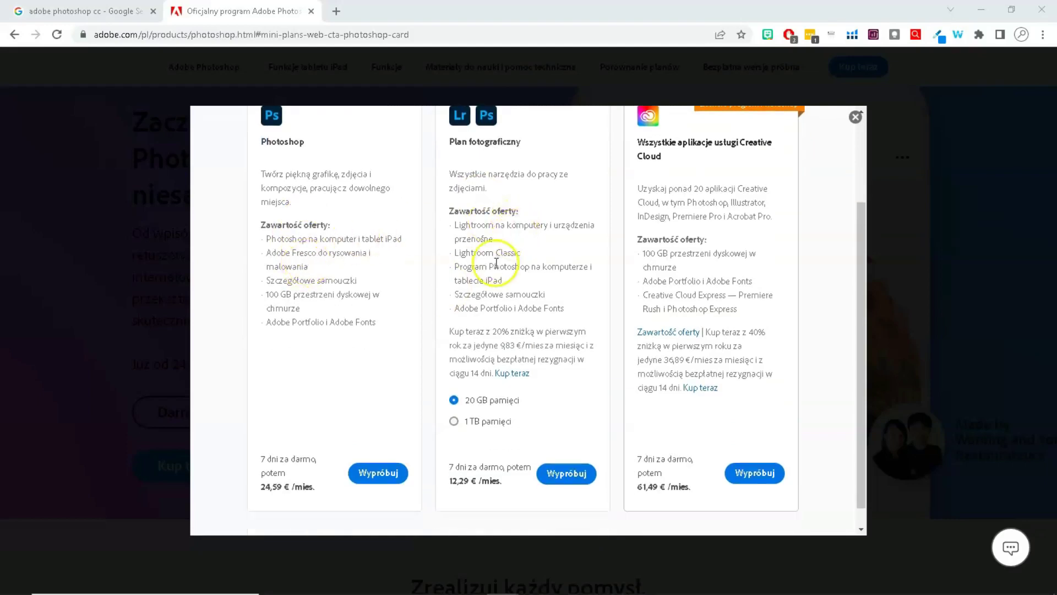
pyautogui.scroll(1, 491, 278)
pyautogui.scroll(1, 491, 278)
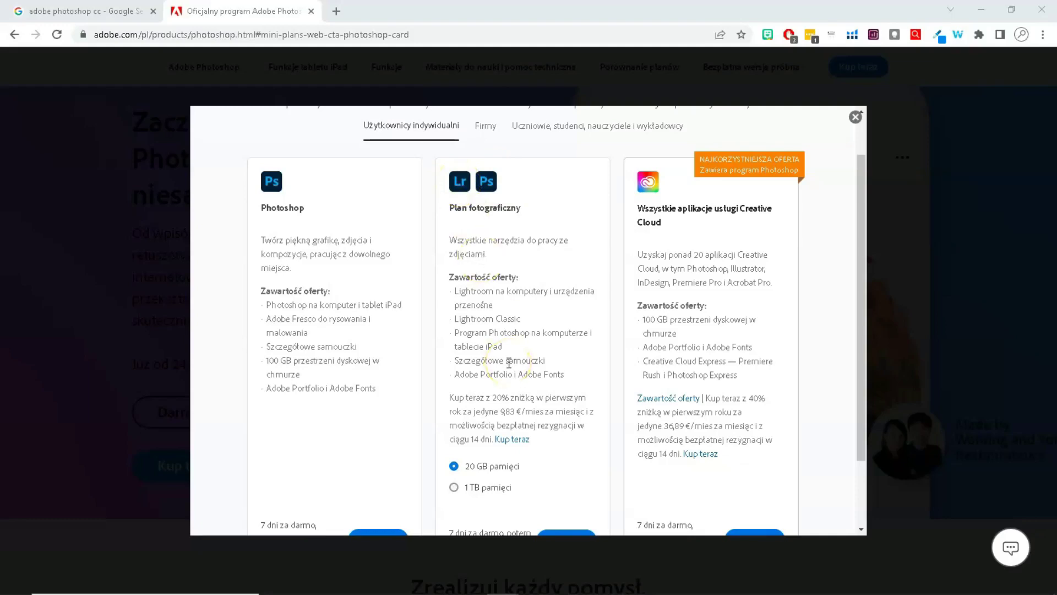
pyautogui.scroll(-1, 508, 362)
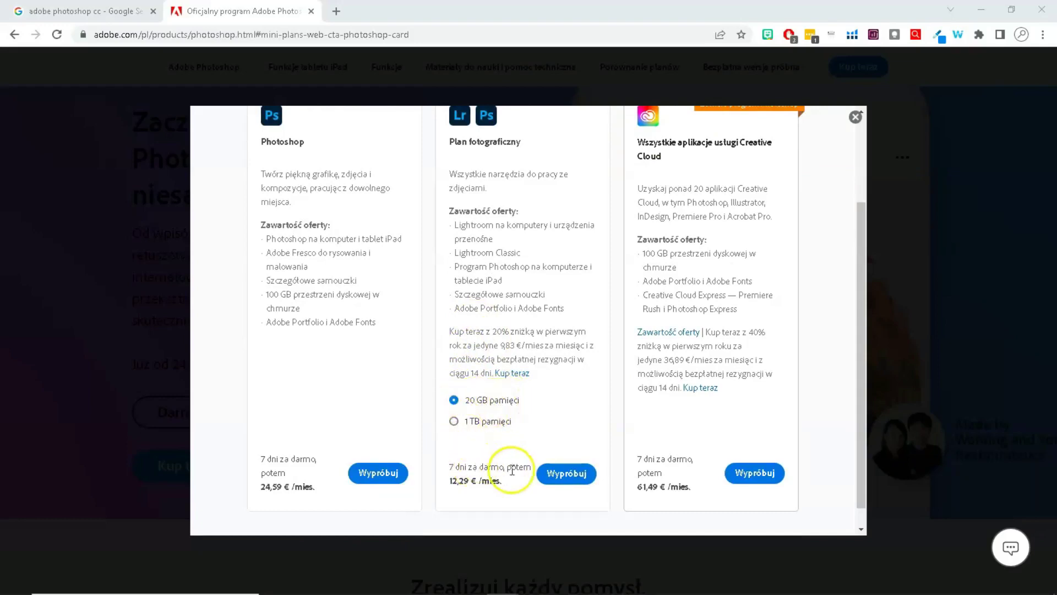
pyautogui.scroll(3, 496, 468)
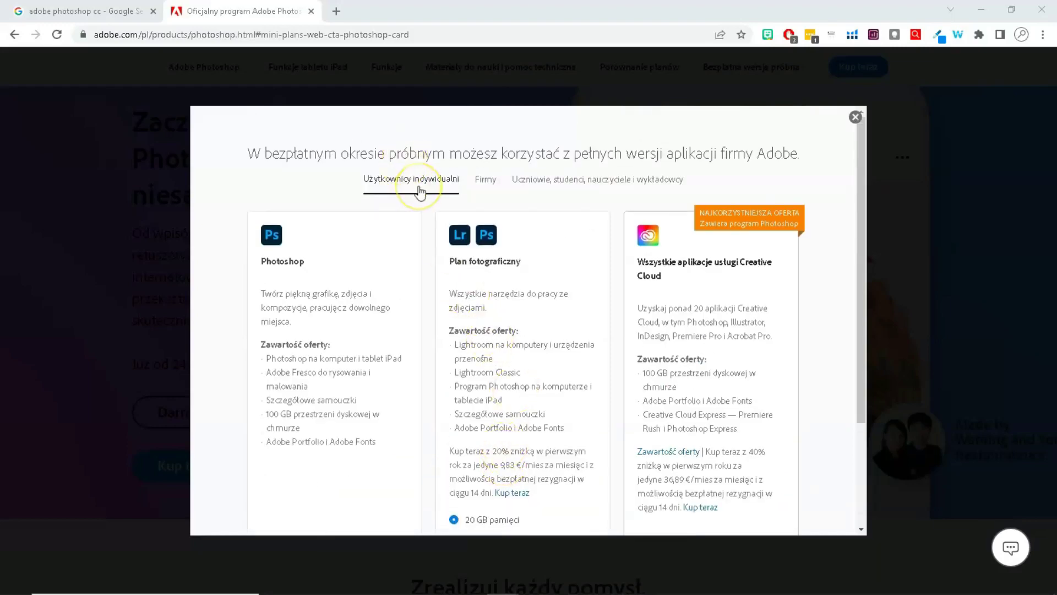
pyautogui.click(486, 181)
pyautogui.scroll(-2, 474, 358)
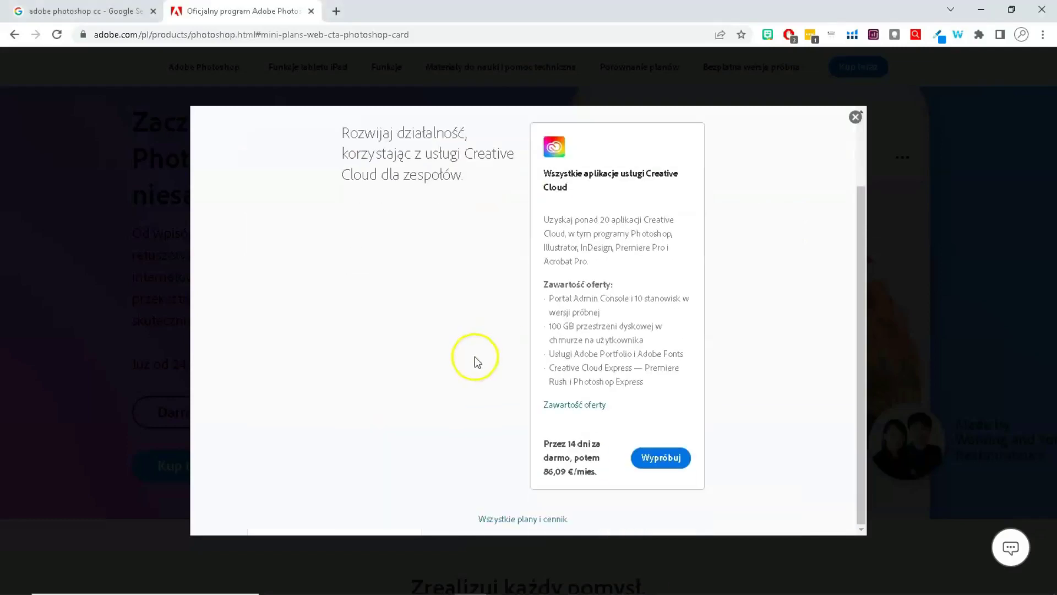
pyautogui.scroll(1, 474, 353)
pyautogui.click(557, 157)
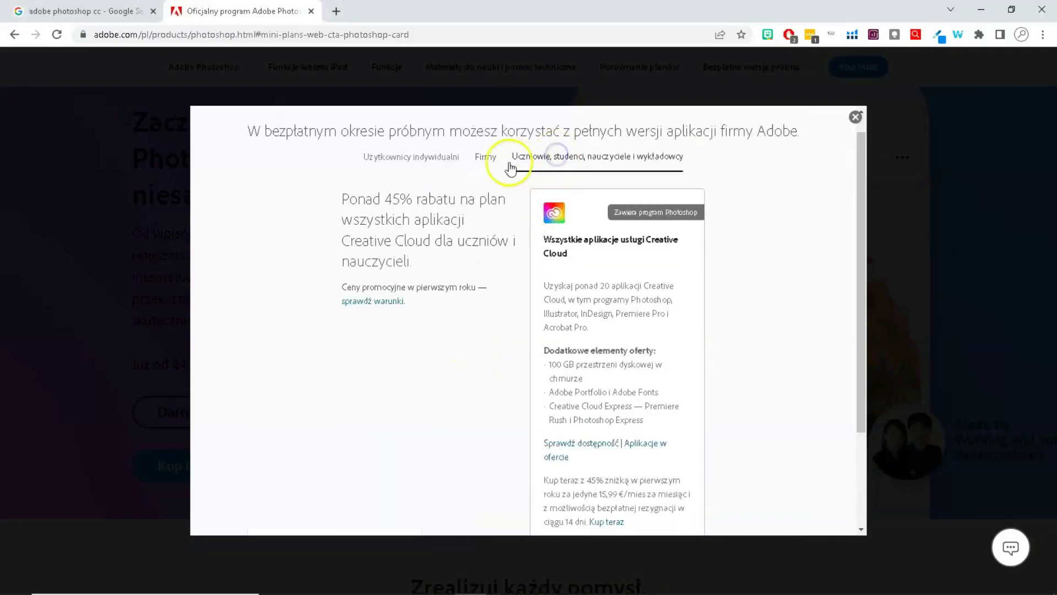
pyautogui.click(375, 159)
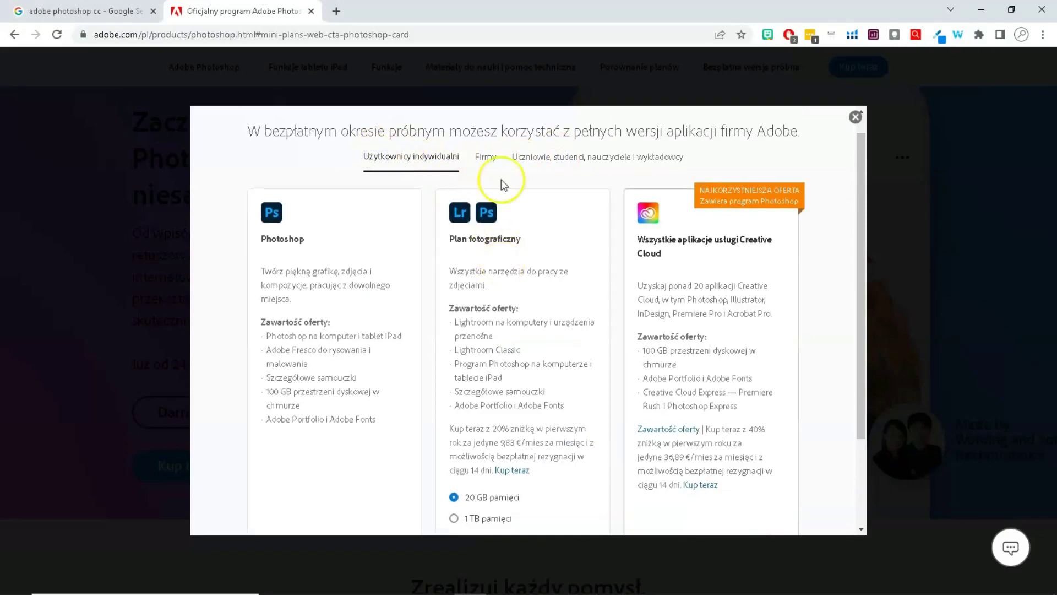
pyautogui.scroll(-2, 587, 353)
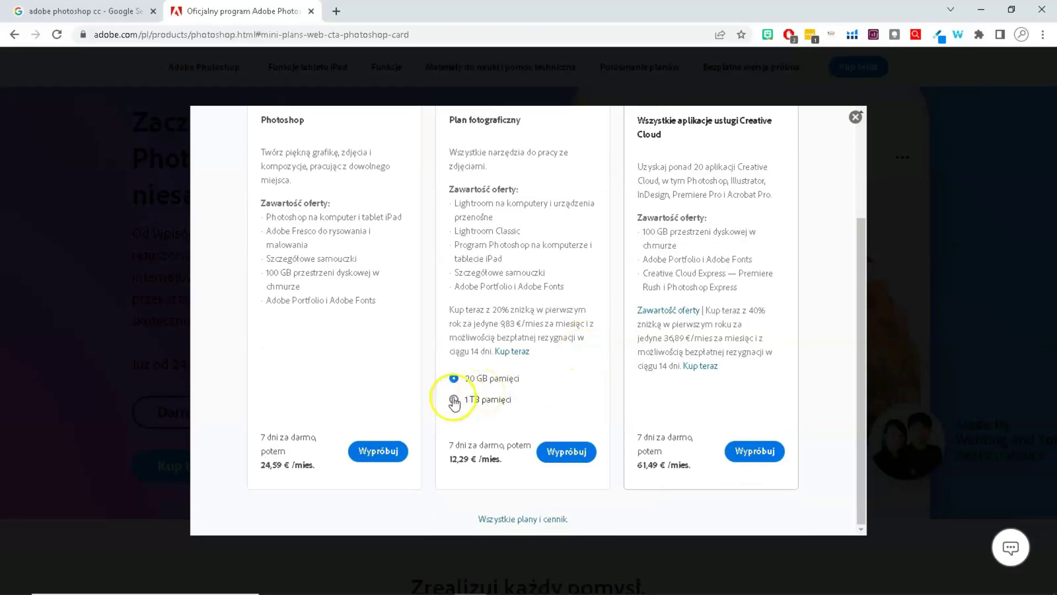
pyautogui.scroll(2, 488, 314)
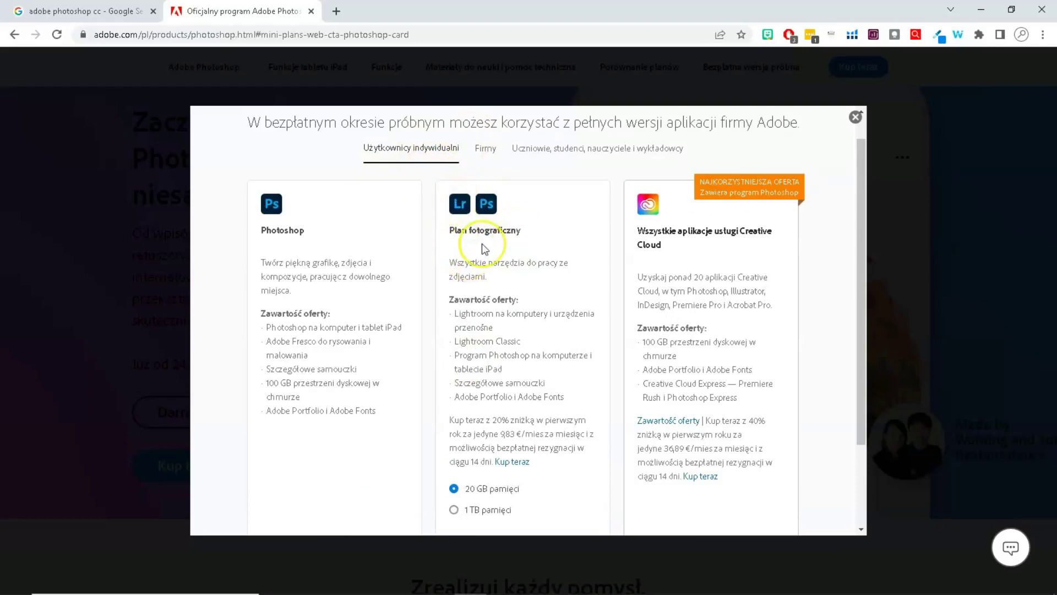
pyautogui.scroll(-2, 482, 244)
pyautogui.scroll(-1, 498, 369)
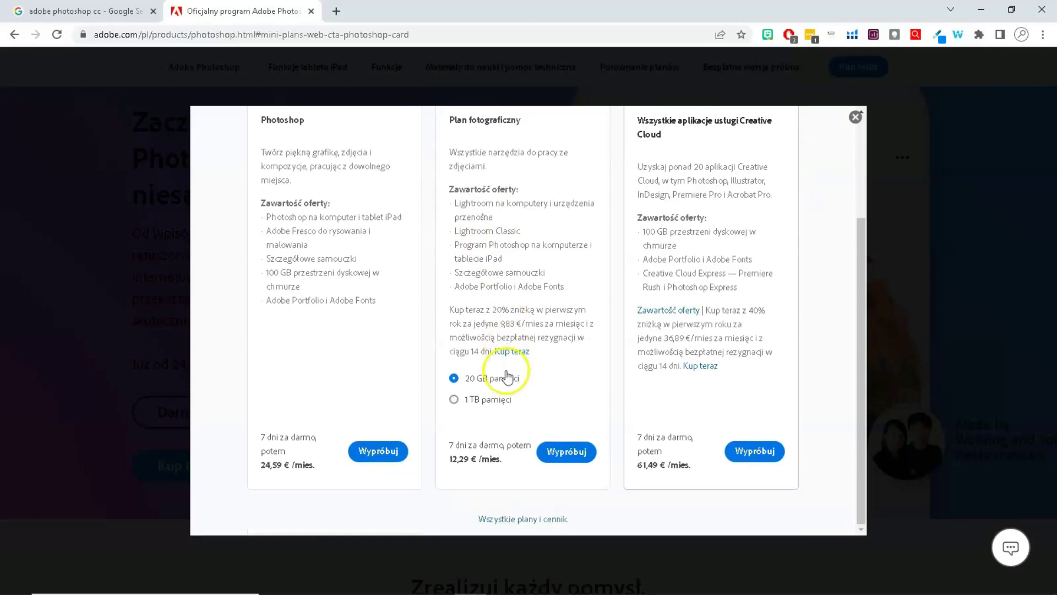
pyautogui.click(453, 399)
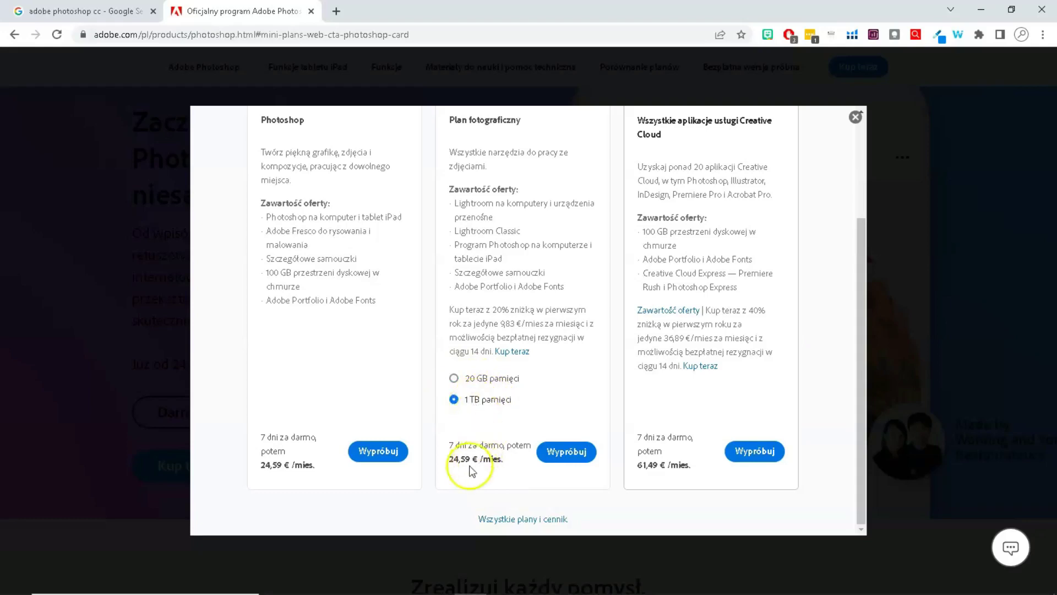
pyautogui.click(454, 379)
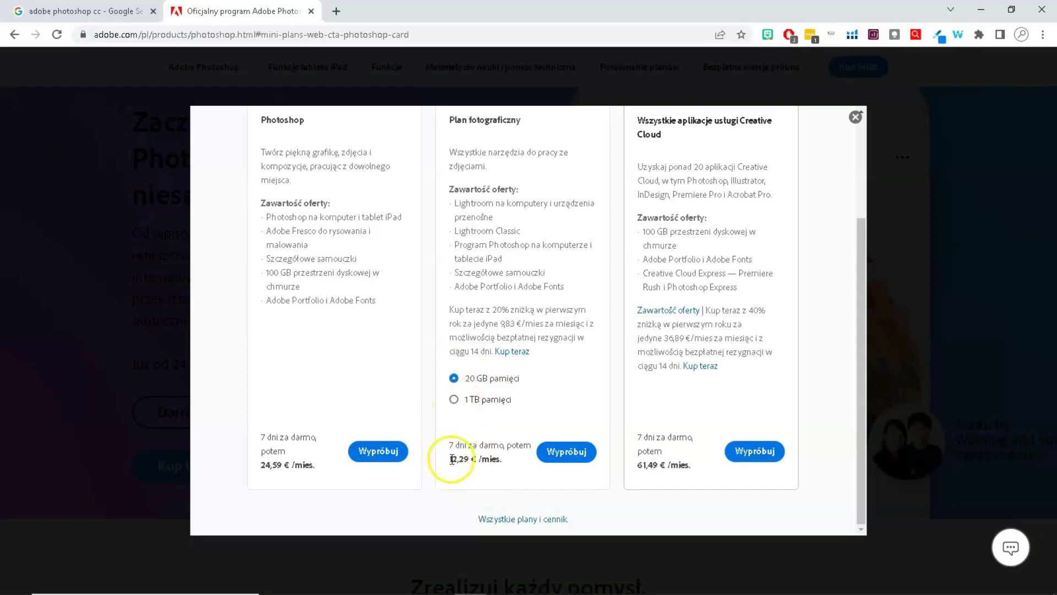
pyautogui.moveTo(451, 458)
pyautogui.mouseDown()
pyautogui.moveTo(481, 458)
pyautogui.moveTo(504, 443)
pyautogui.mouseUp()
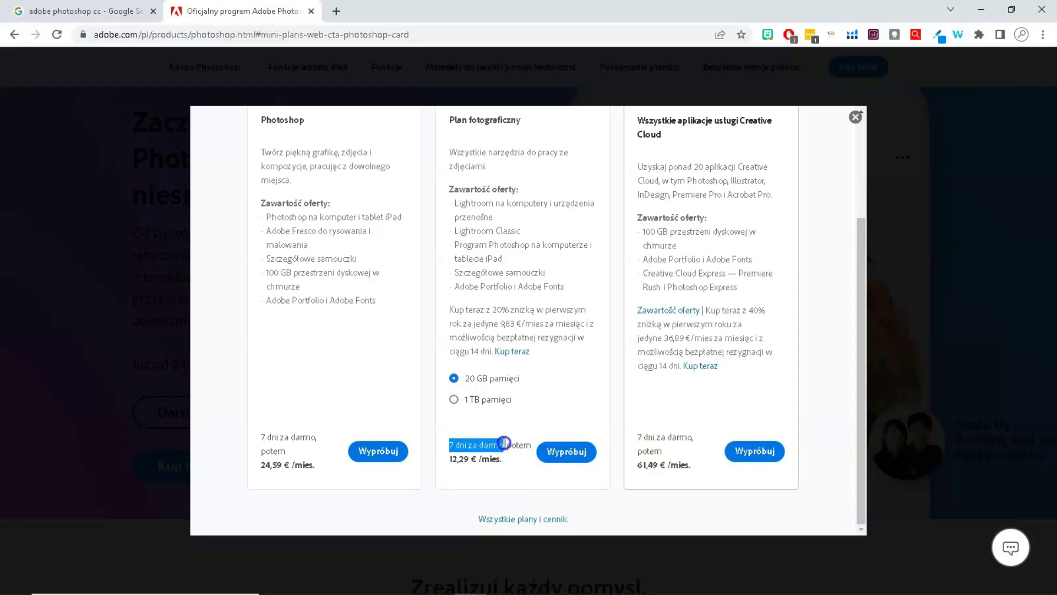
pyautogui.click(449, 461)
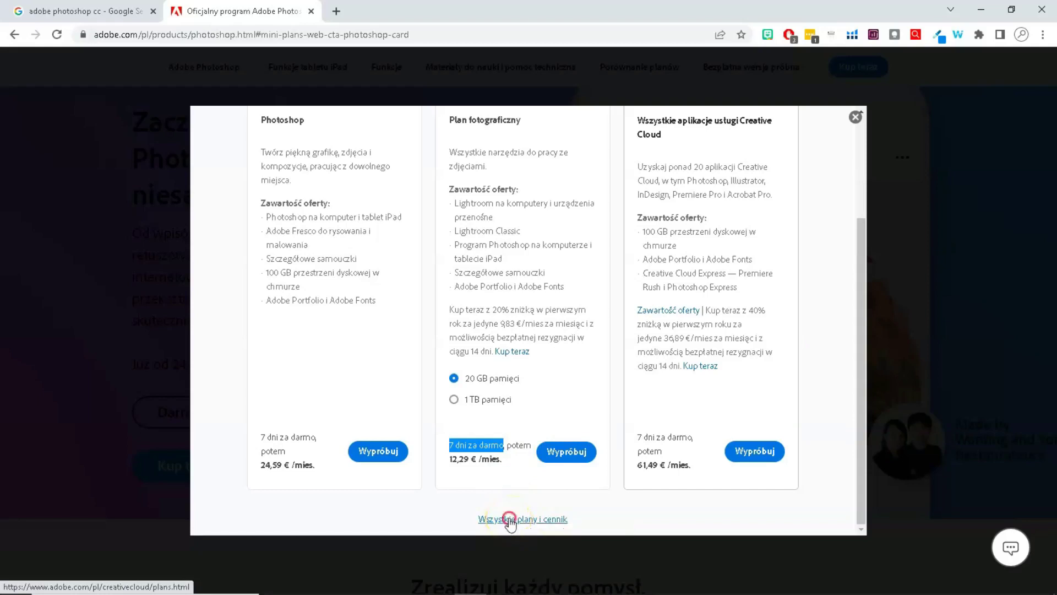
pyautogui.rightClick(509, 518)
pyautogui.click(578, 319)
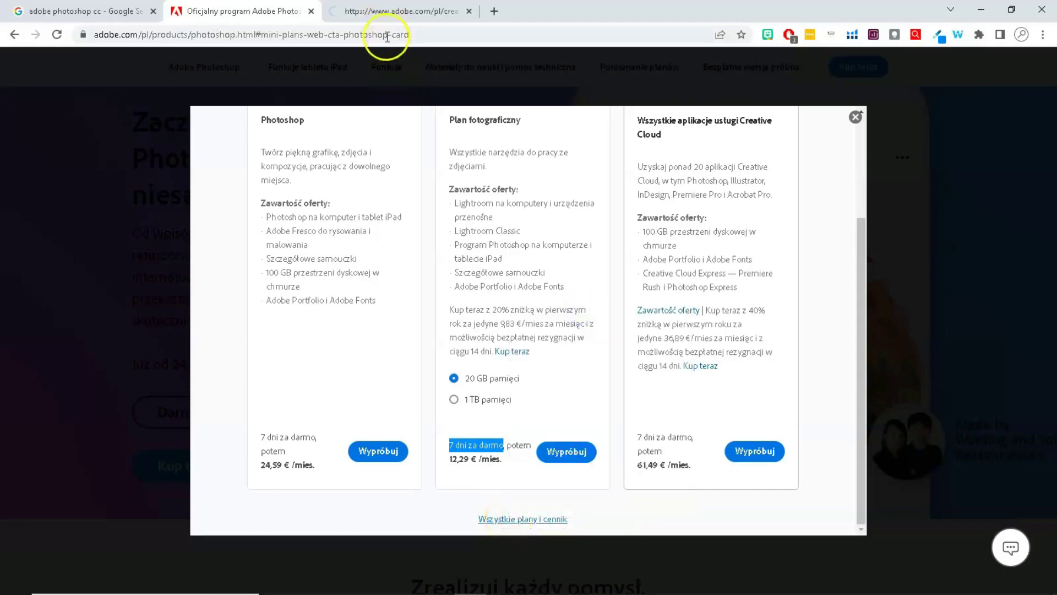
# Step: Switch to the new plans tab, with Plan fotograficzny at 9,83 €/mies
pyautogui.click(396, 11)
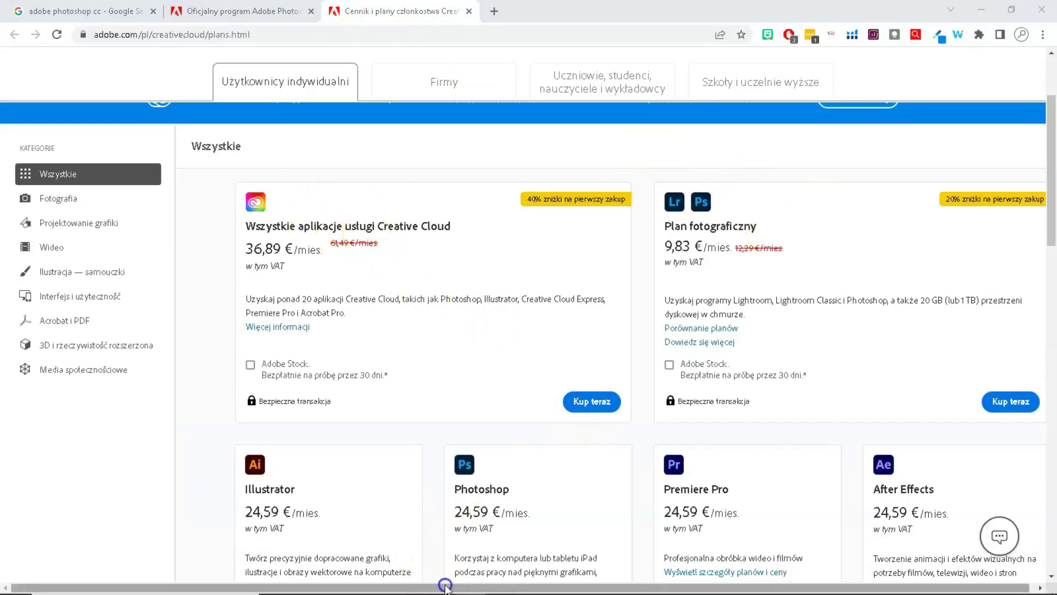
pyautogui.moveTo(491, 585); pyautogui.dragTo(498, 584)
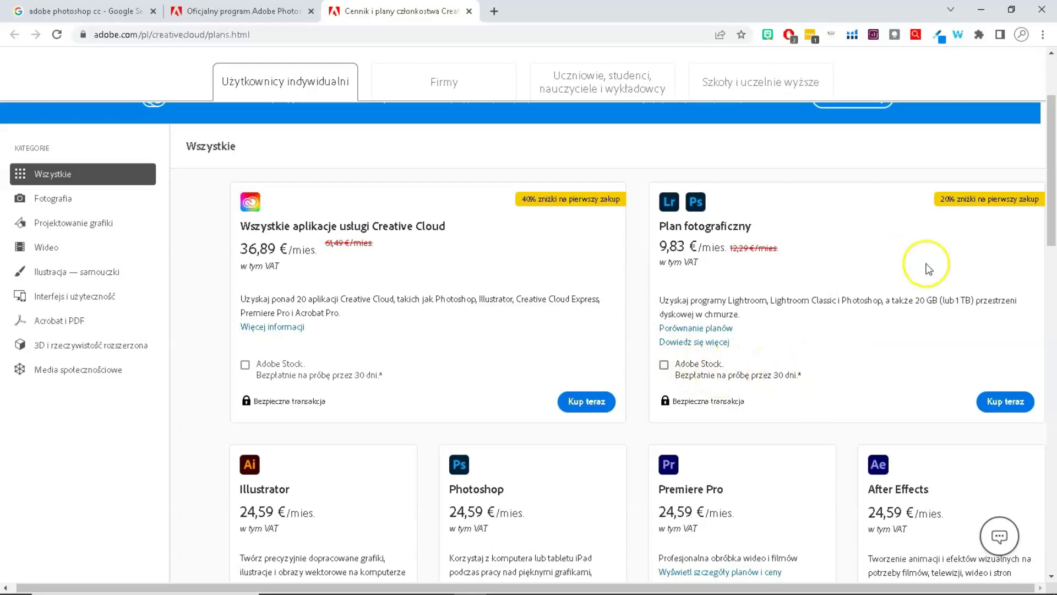
# Step: Buy Plan fotograficzny (20 GB), keeping the annual commitment unchanged at 9,83 €/mies
pyautogui.click(1011, 405)
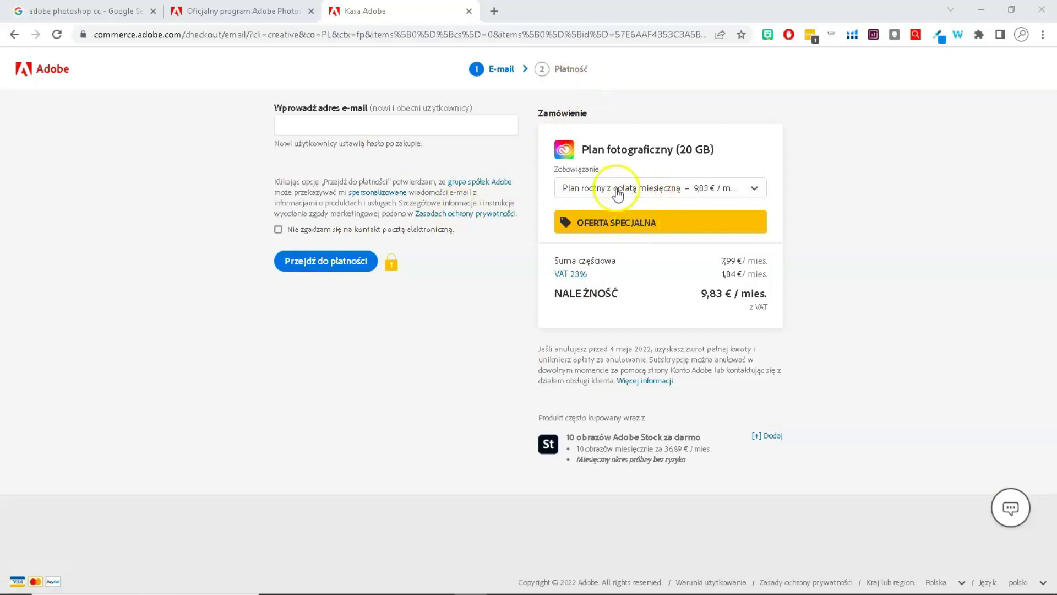
pyautogui.click(588, 196)
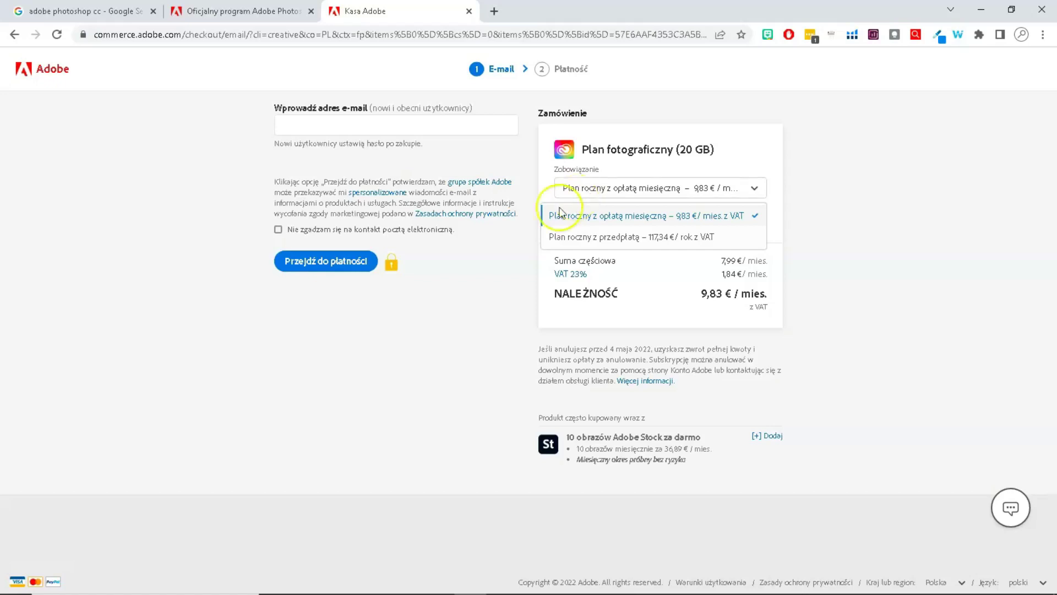
pyautogui.click(464, 286)
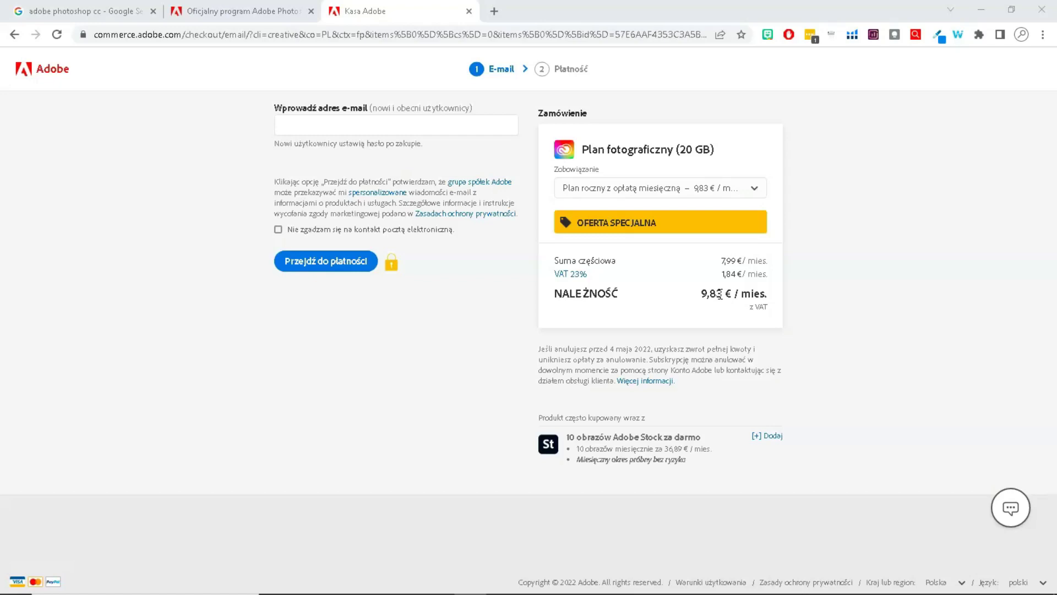
# Step: Enter the account e-mail address and continue to the payment step
pyautogui.click(720, 295)
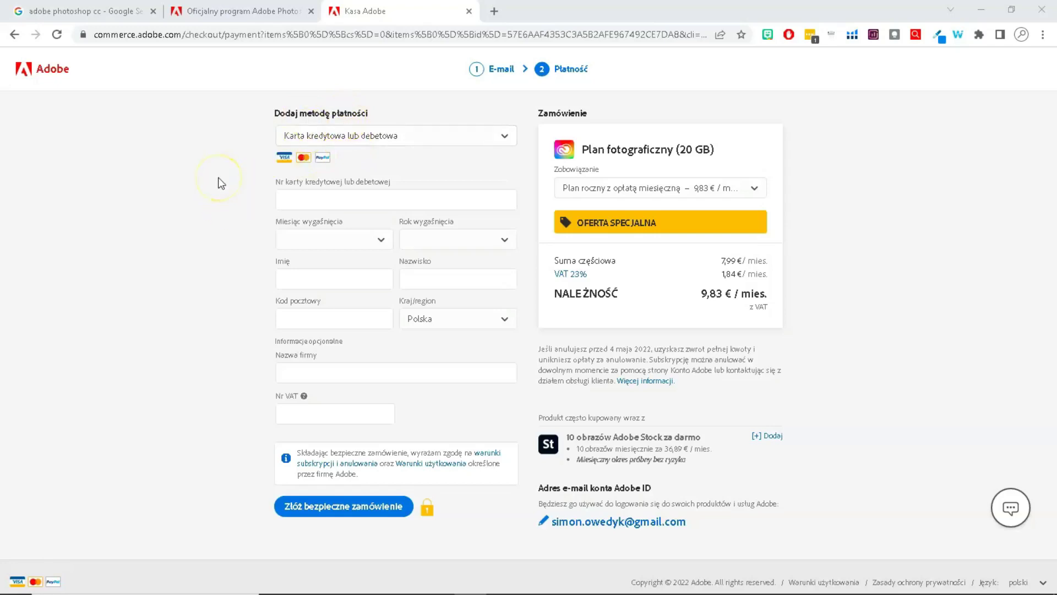
# Step: Keep 'Karta kredytowa lub debetowa' as the payment method and return to the Photoshop product tab
pyautogui.click(336, 142)
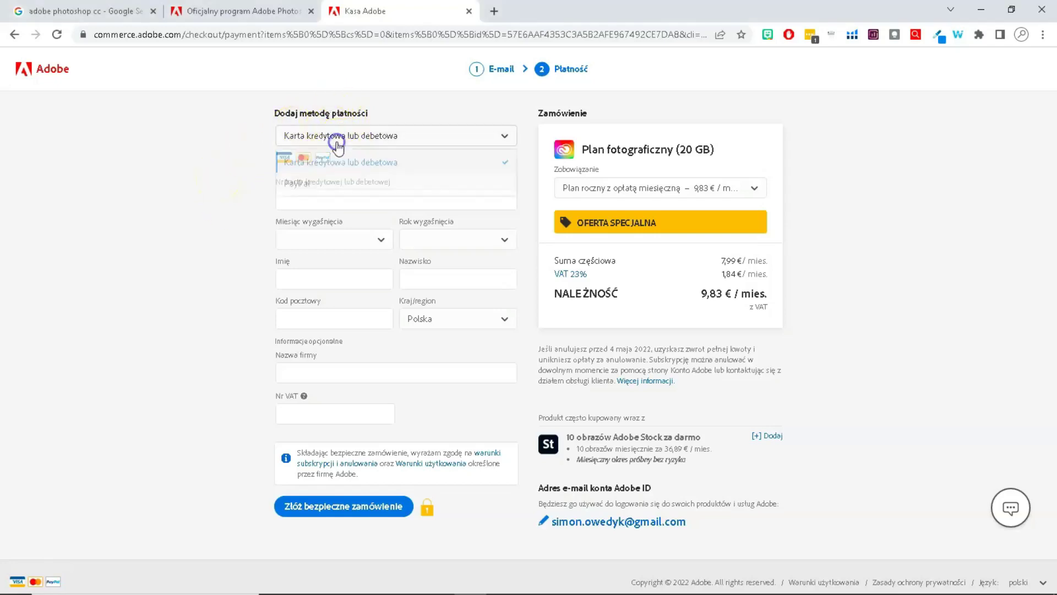
pyautogui.click(168, 202)
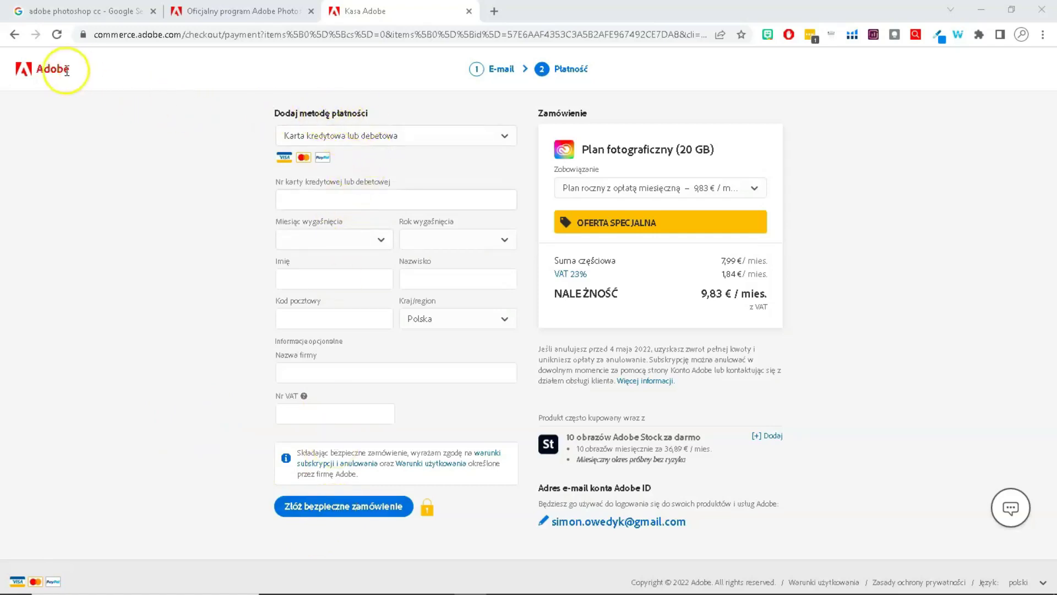
pyautogui.click(341, 142)
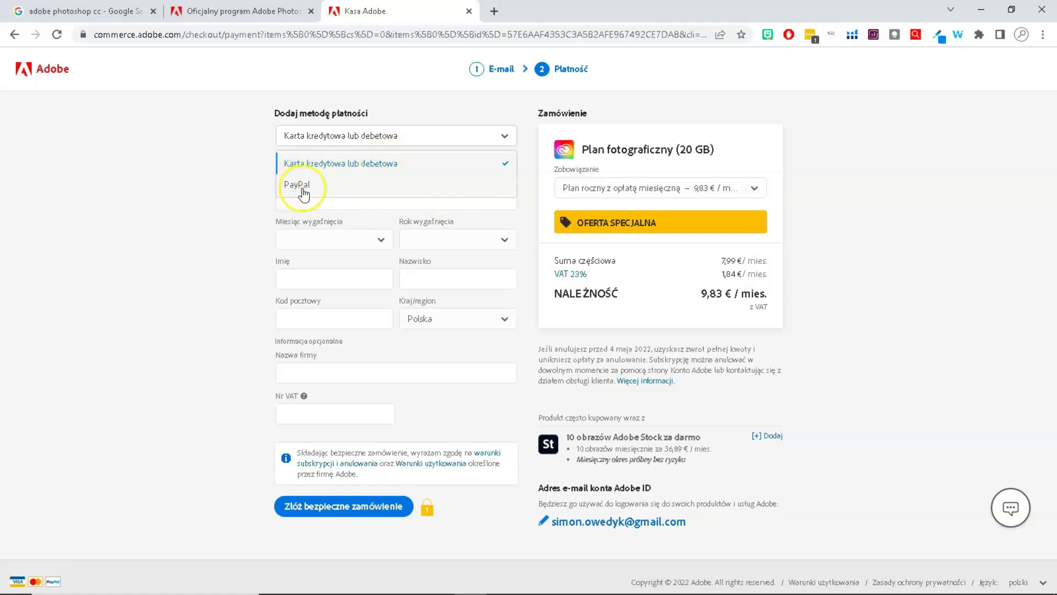
pyautogui.click(163, 182)
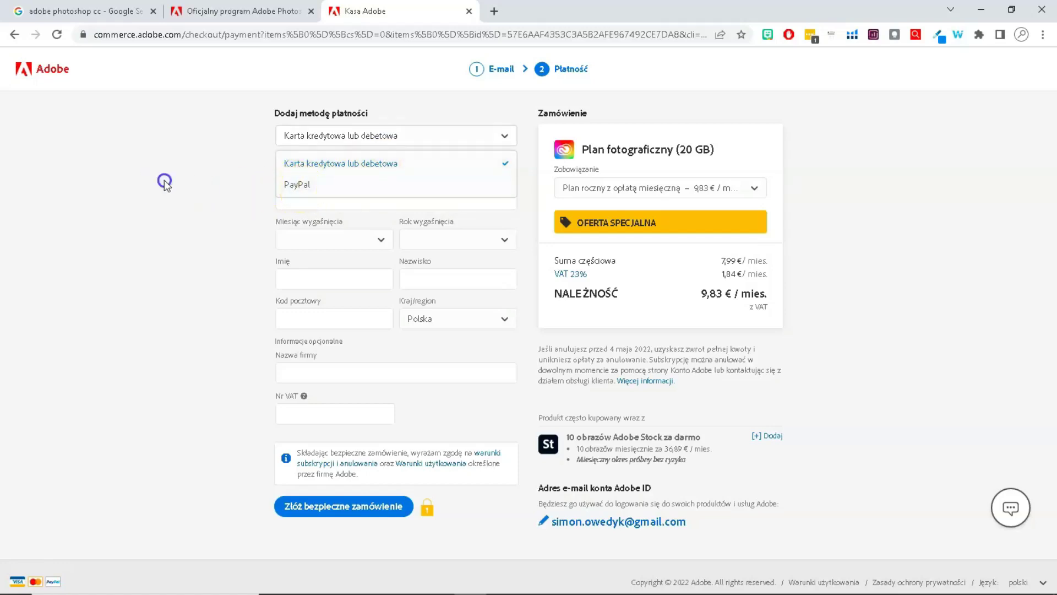
pyautogui.hotkey('ctrl', 'shift', 'Tab')
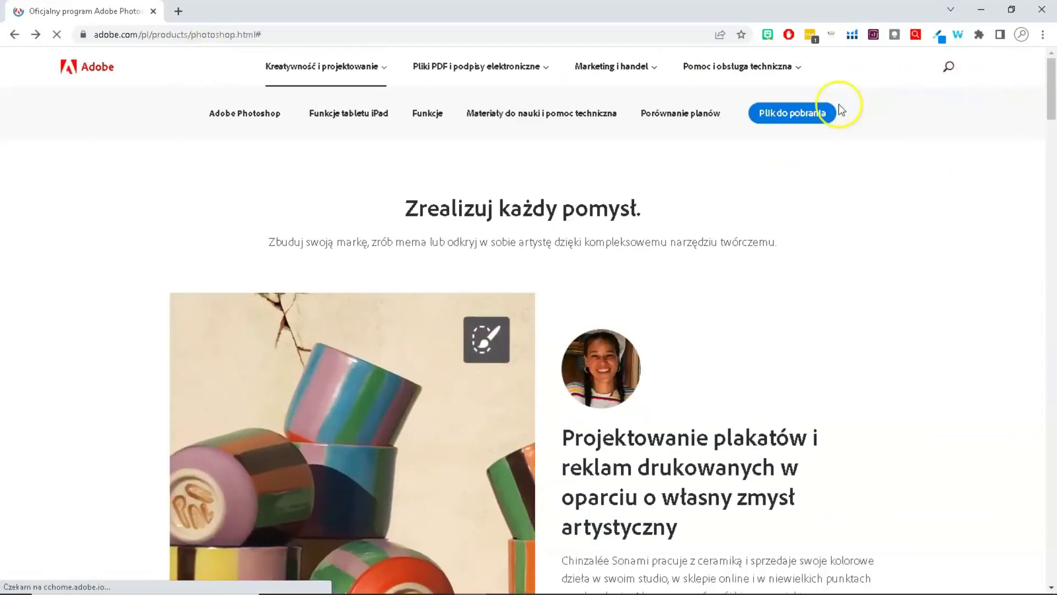
# Step: In Pliki do pobrania, find Photoshop and Lightroom under Zainstalowano, then launch Creative Cloud Desktop
pyautogui.click(799, 117)
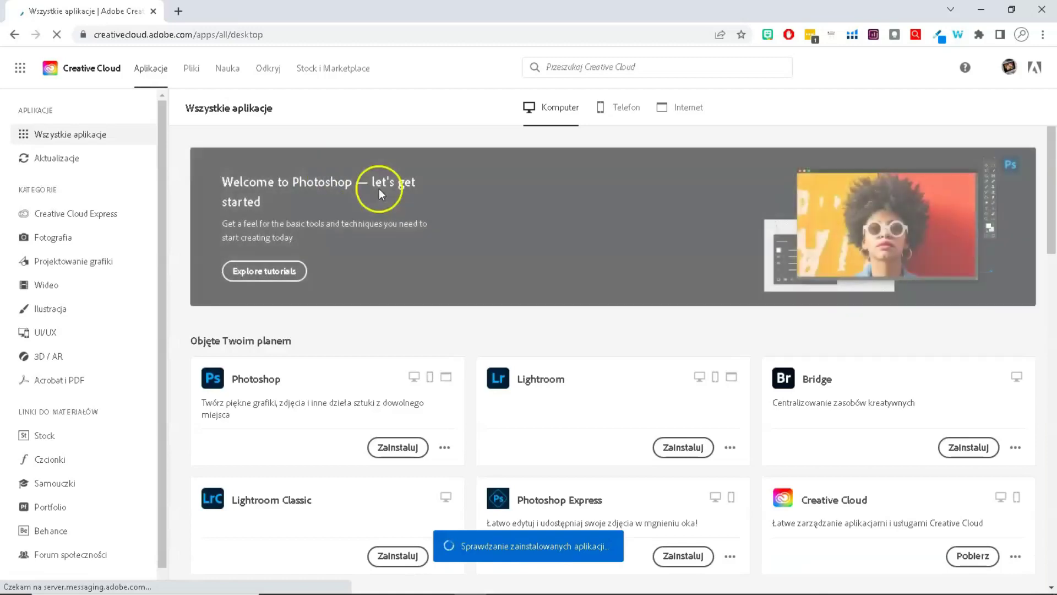
pyautogui.scroll(-1, 433, 237)
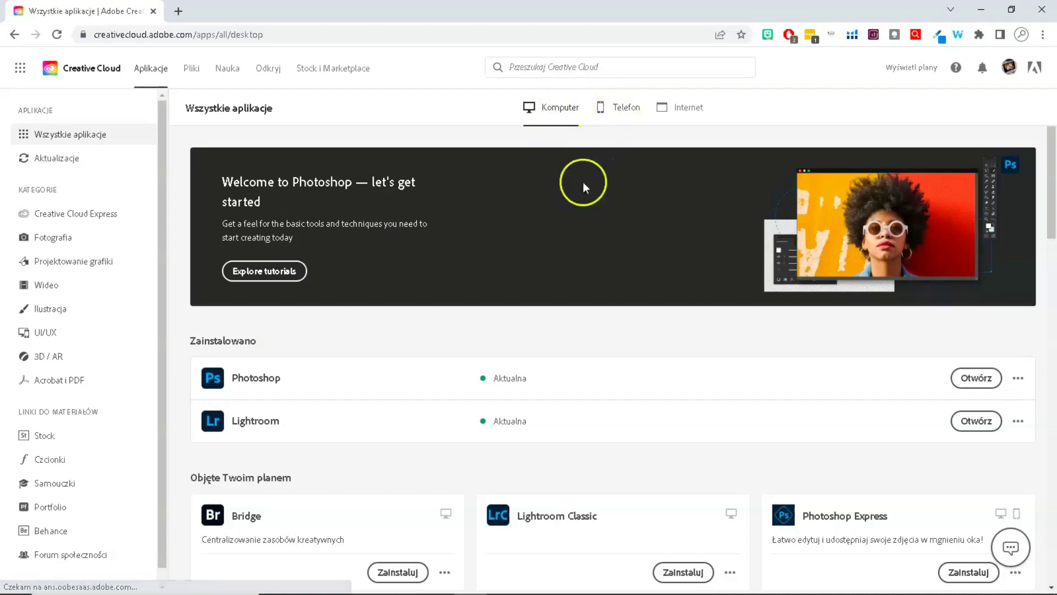
pyautogui.scroll(-2, 583, 337)
pyautogui.moveTo(611, 333)
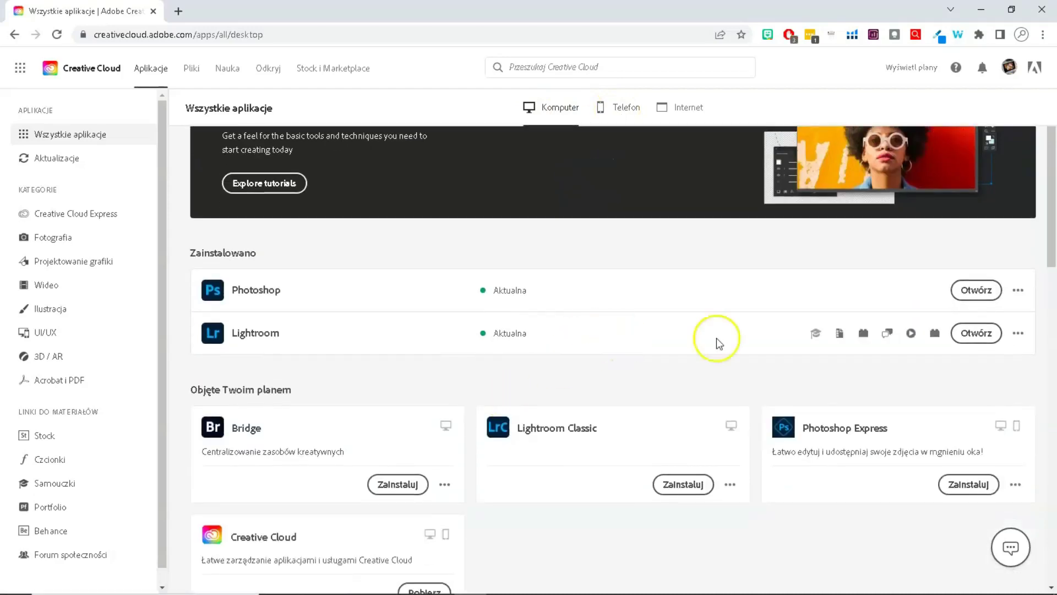
pyautogui.scroll(-1, 672, 390)
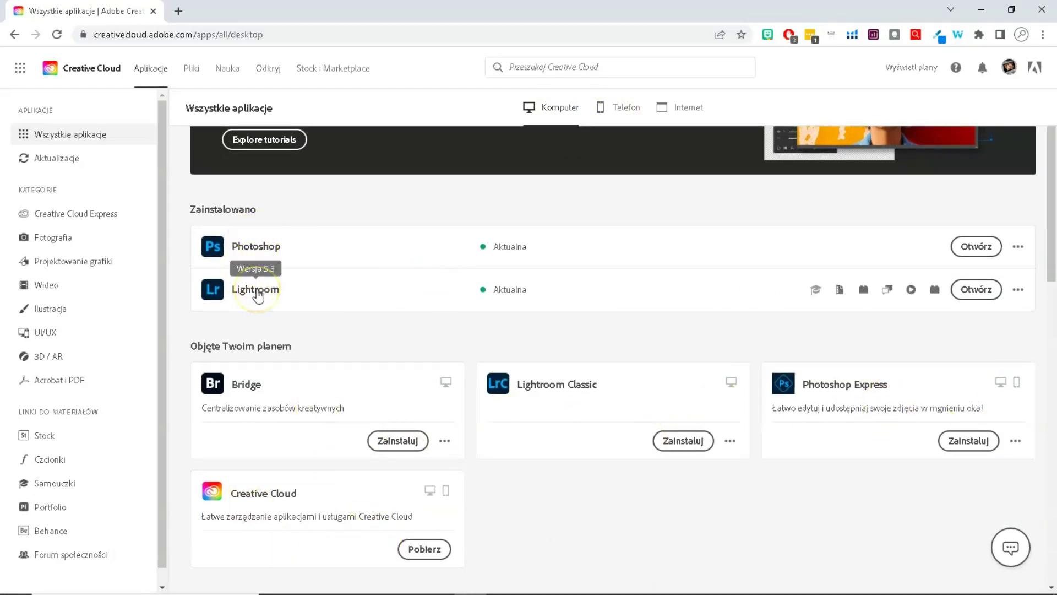
pyautogui.click(305, 55)
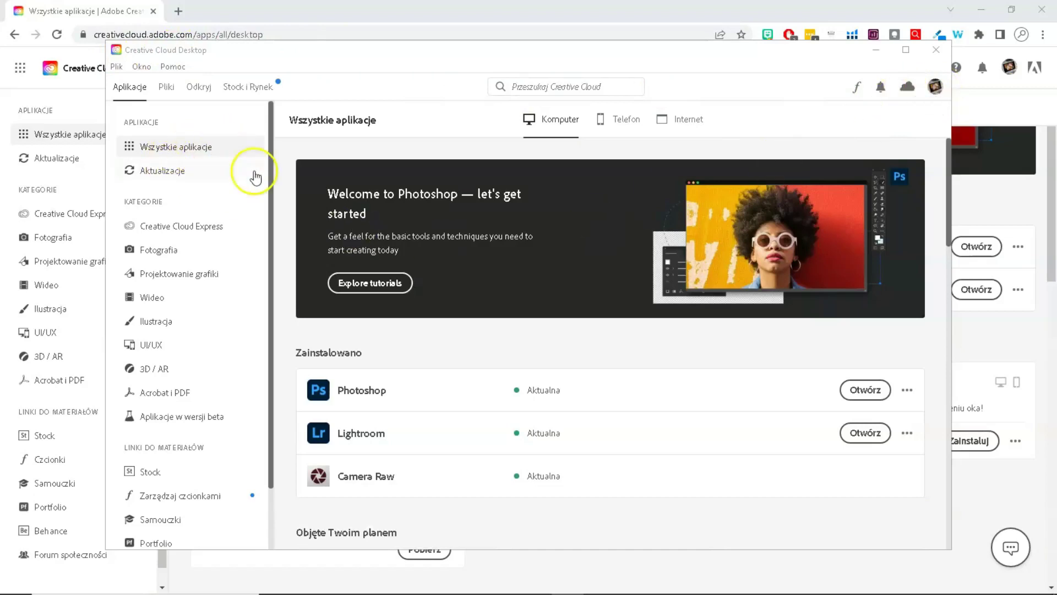
pyautogui.scroll(-2, 389, 350)
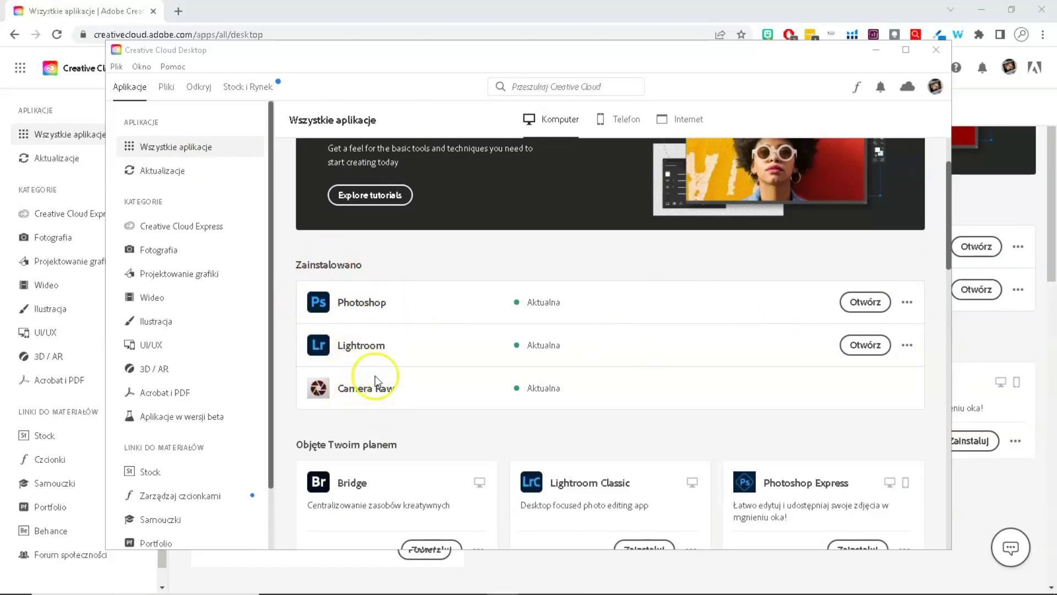
pyautogui.scroll(-1, 543, 386)
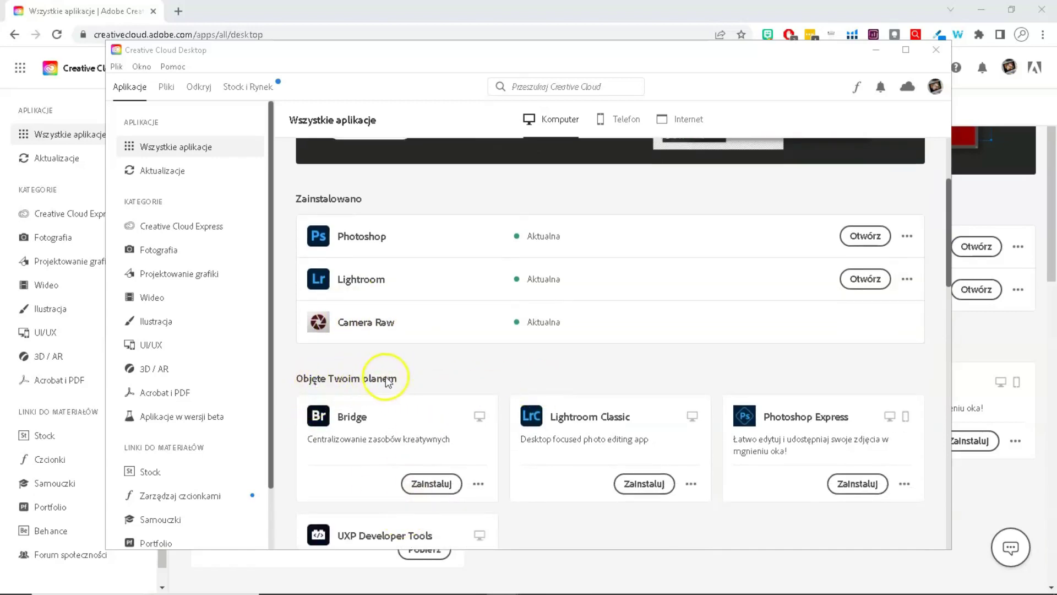
pyautogui.scroll(-1, 769, 468)
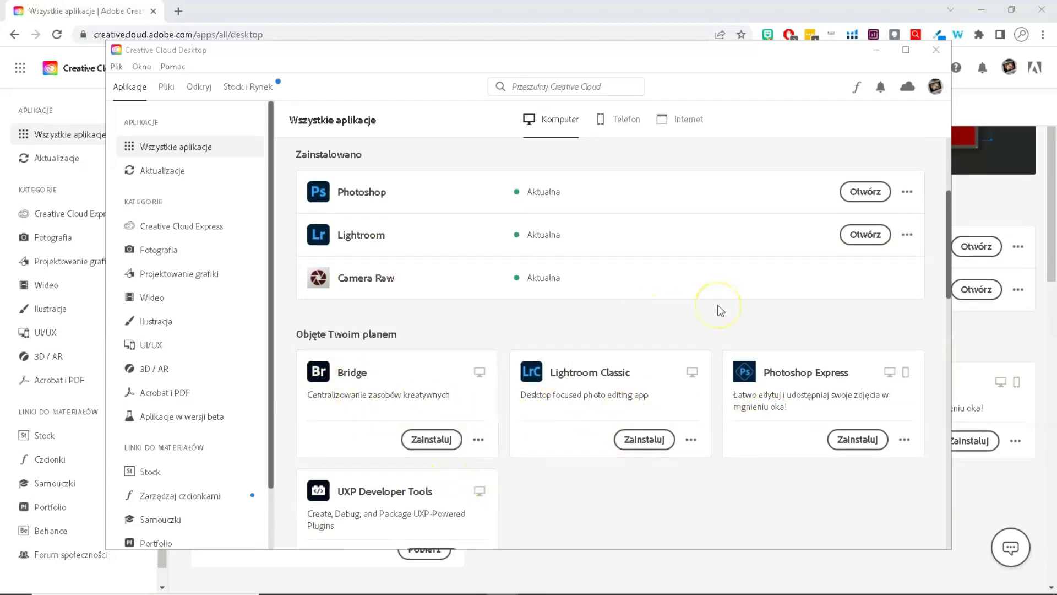
pyautogui.scroll(2, 721, 312)
pyautogui.scroll(3, 718, 305)
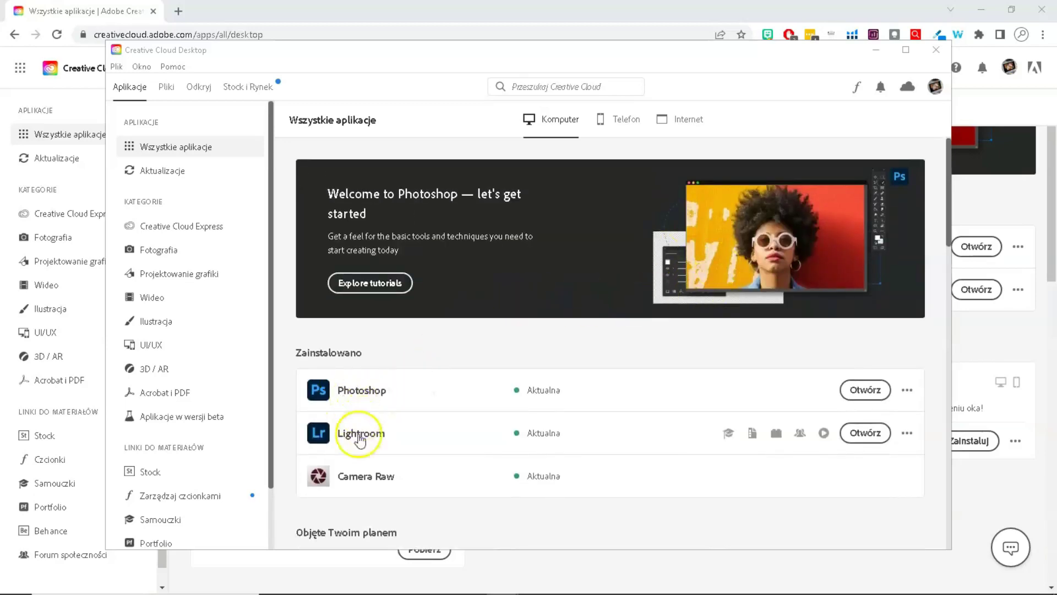
pyautogui.moveTo(361, 235)
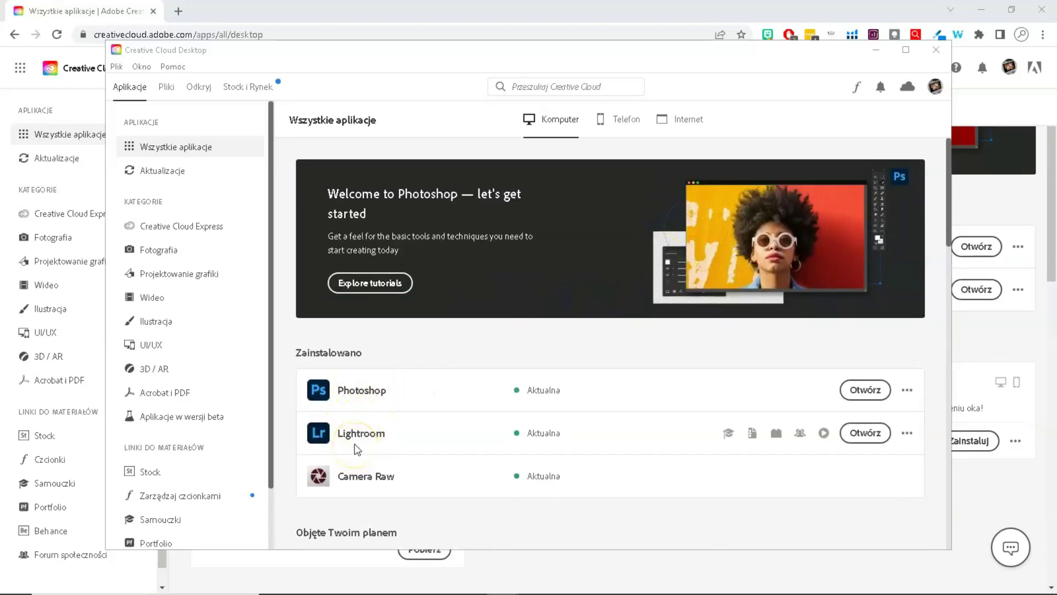
pyautogui.click(615, 291)
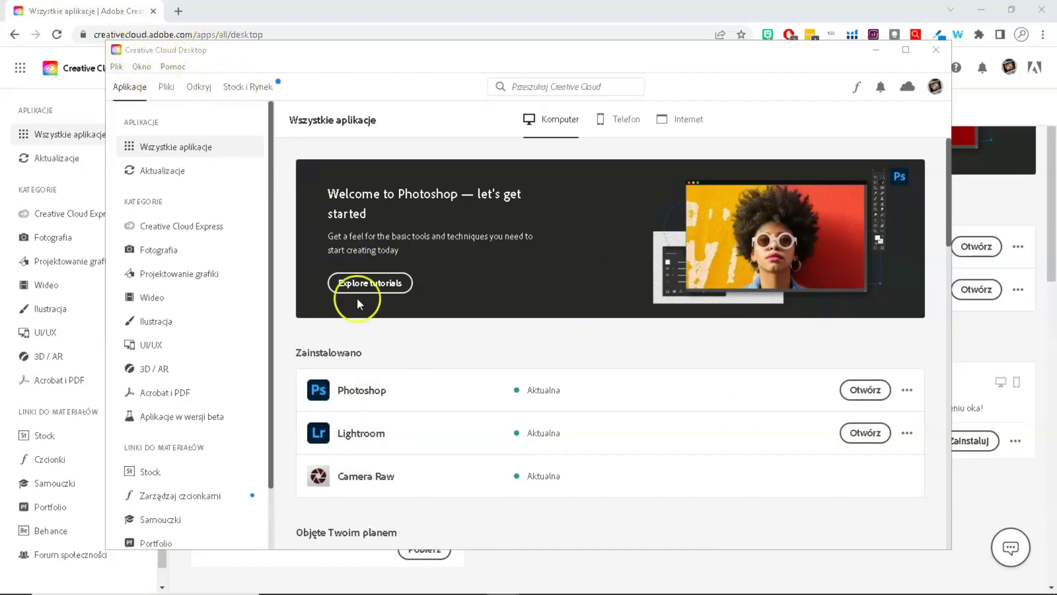
pyautogui.scroll(-1, 405, 362)
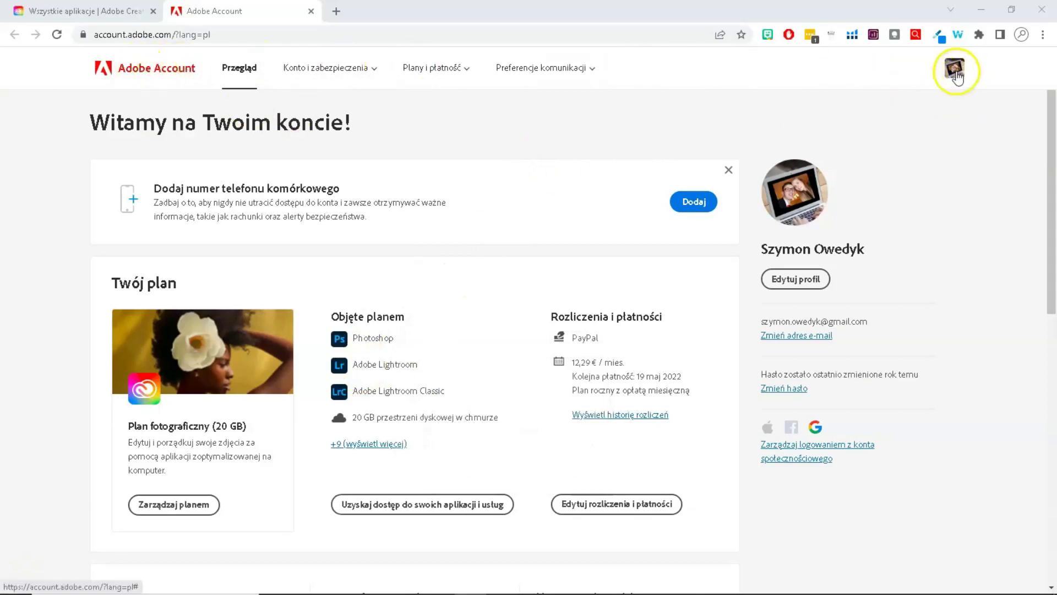
# Step: Open the profile avatar menu on the Adobe Account overview, then dismiss it
pyautogui.click(954, 69)
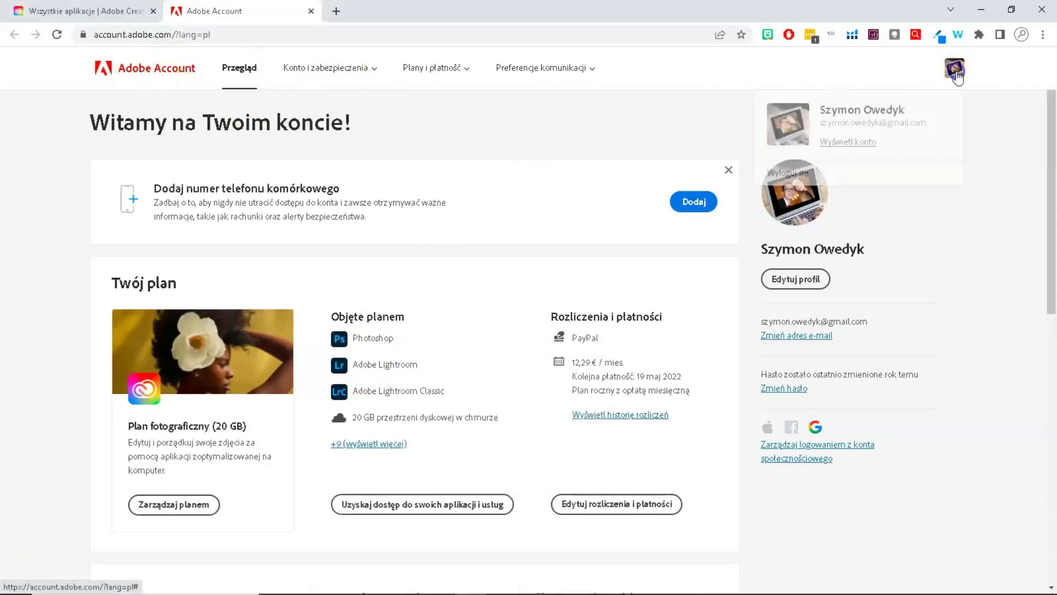
pyautogui.click(422, 144)
# Step: Open Zarządzaj planem for Plan fotograficzny (20 GB) at 12,29 €/mies
pyautogui.click(175, 506)
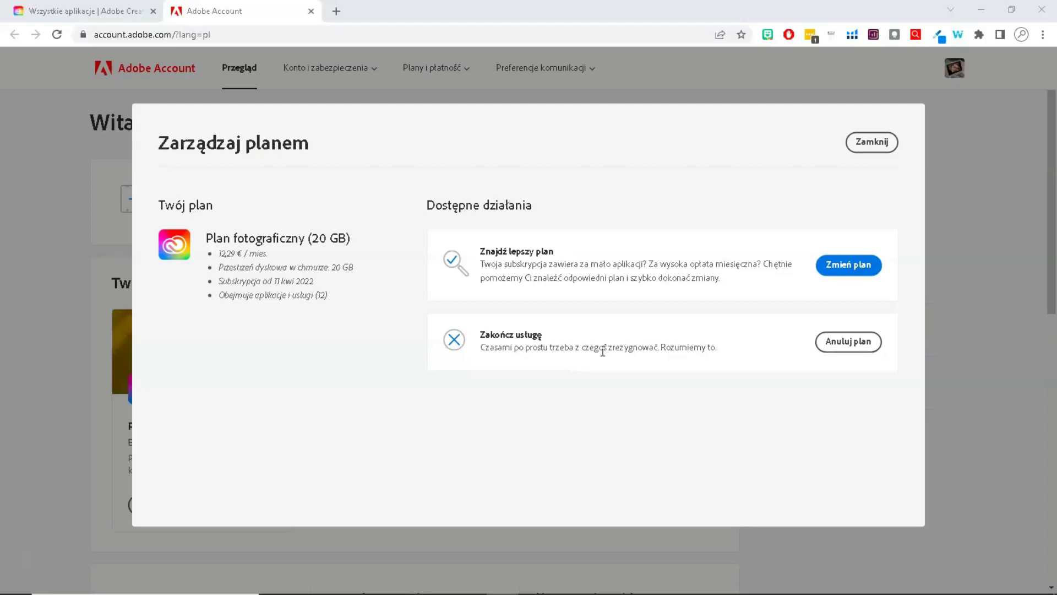
# Step: Close the Adobe Account tab with Ctrl+W, returning to Wszystkie aplikacje
pyautogui.hotkey('ctrl', 'w')
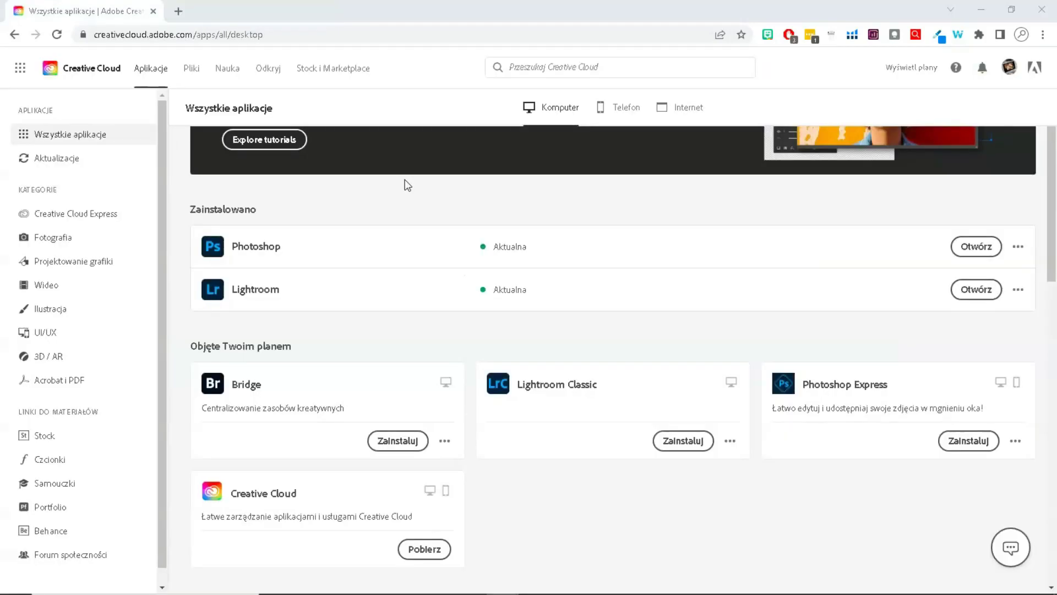